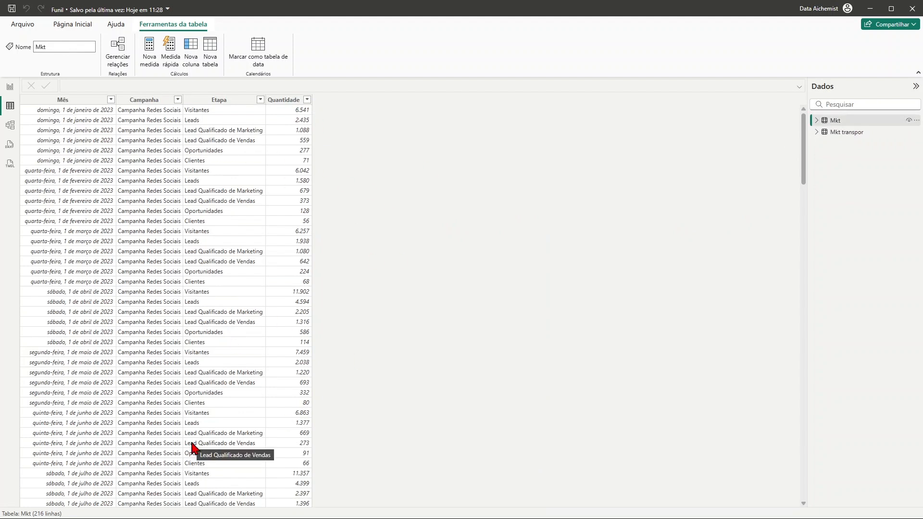
Step: Compare the column layouts of the Mkt and Mkt transpor tables in the data view
{"action": "left_click", "coordinate": [856, 137]}
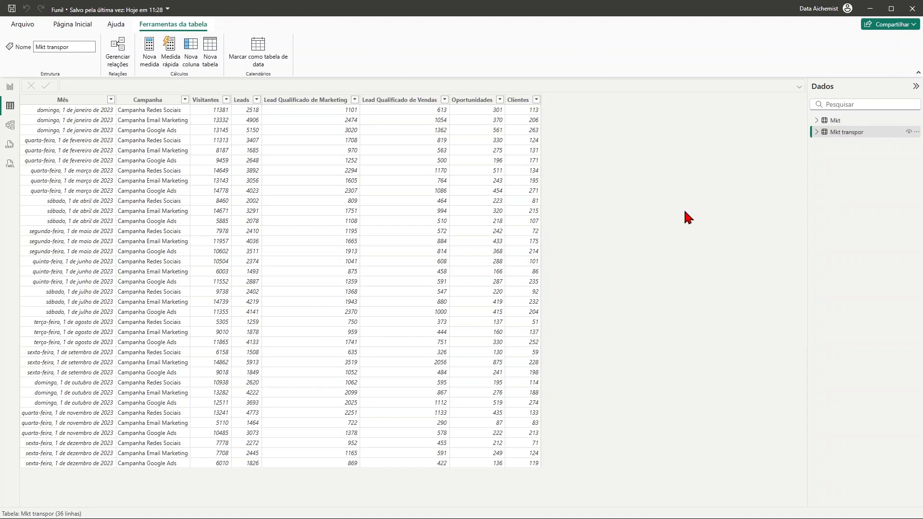
{"action": "left_click", "coordinate": [836, 121]}
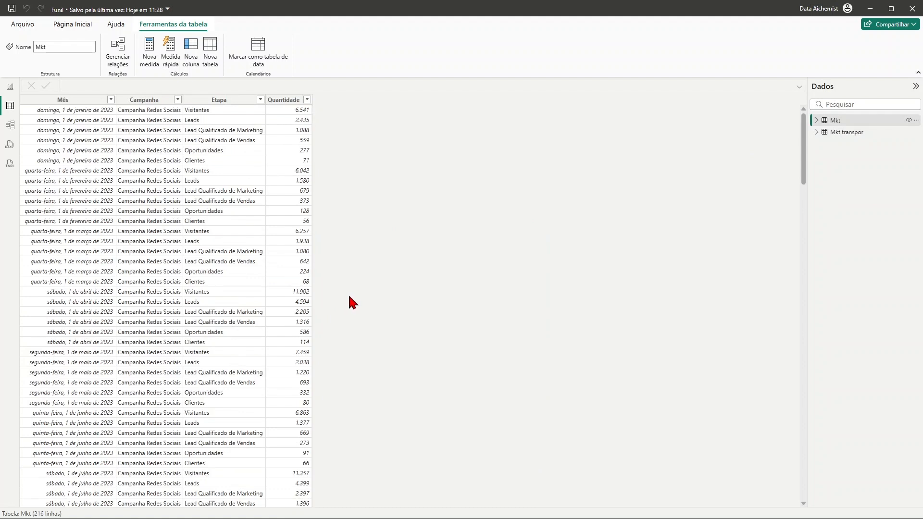
{"action": "left_click", "coordinate": [851, 138]}
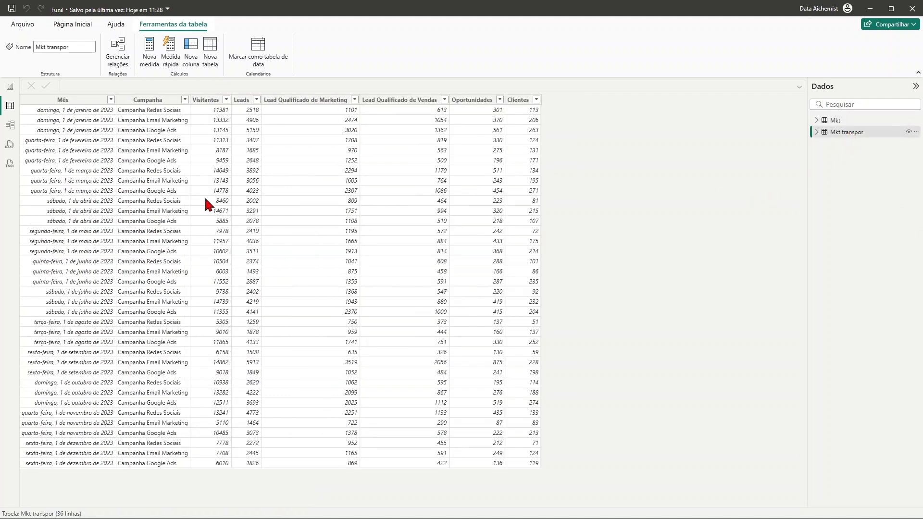
{"action": "left_click", "coordinate": [89, 101]}
{"action": "left_click", "coordinate": [837, 122]}
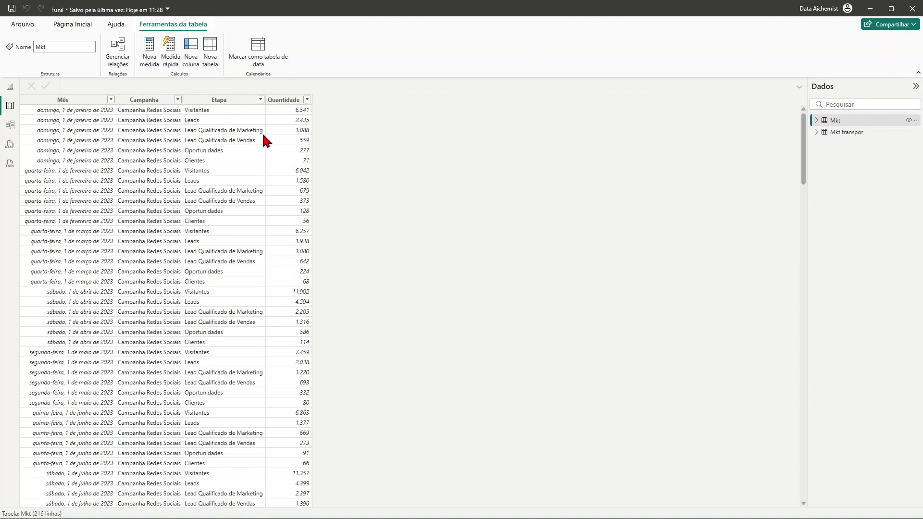
{"action": "left_click", "coordinate": [846, 131]}
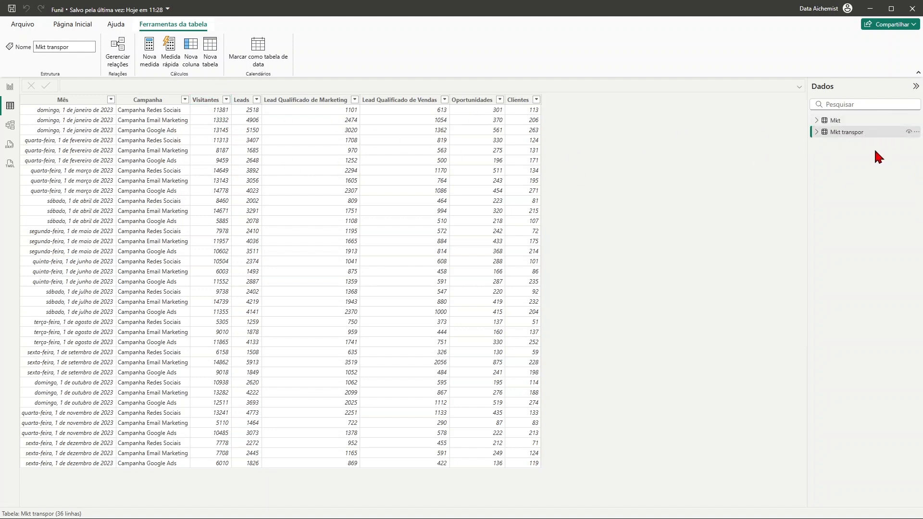
{"action": "left_click", "coordinate": [832, 122]}
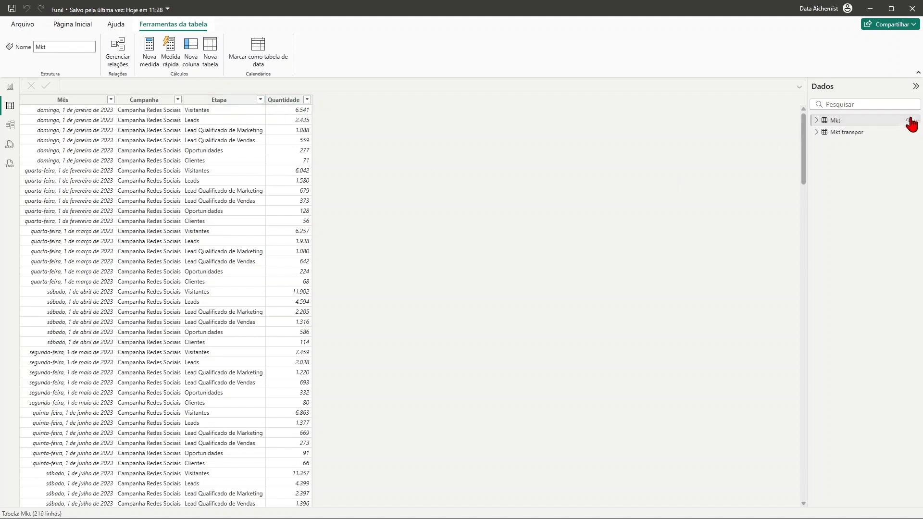
{"action": "left_click", "coordinate": [849, 131]}
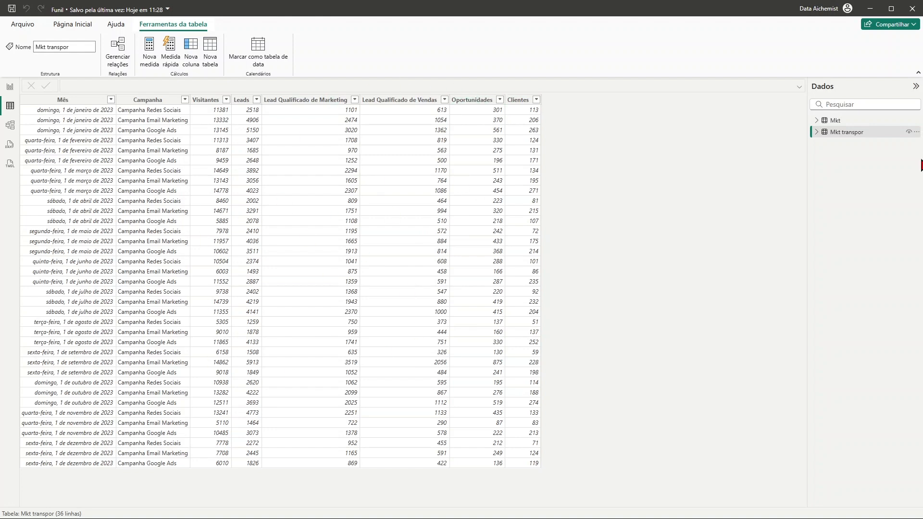
{"action": "left_click", "coordinate": [845, 121]}
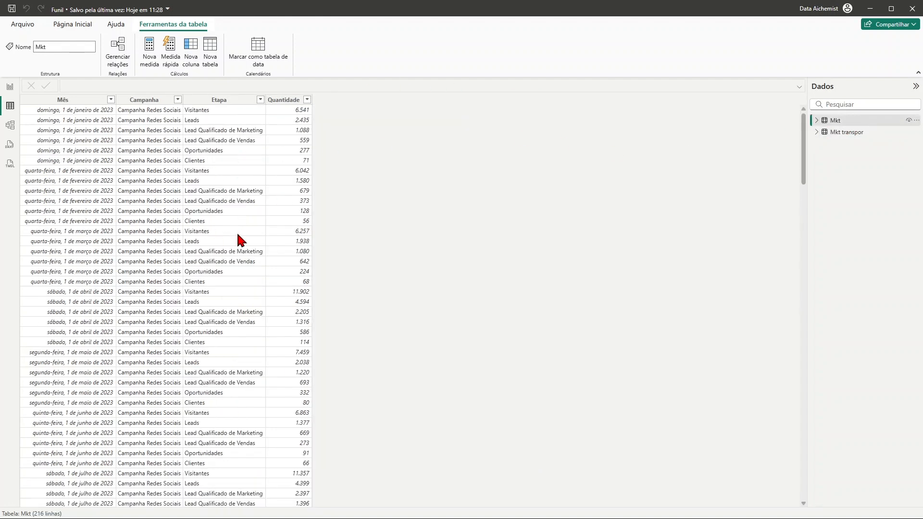
{"action": "left_click", "coordinate": [846, 135]}
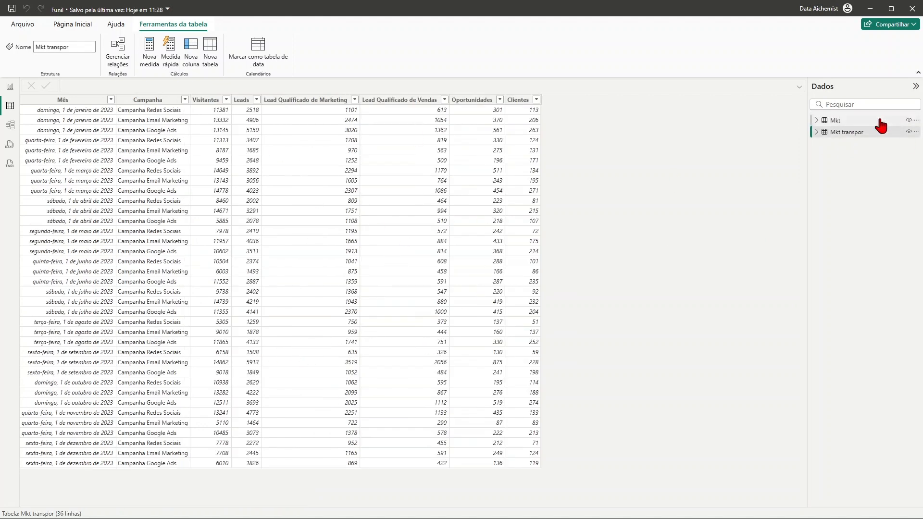
{"action": "left_click", "coordinate": [835, 121]}
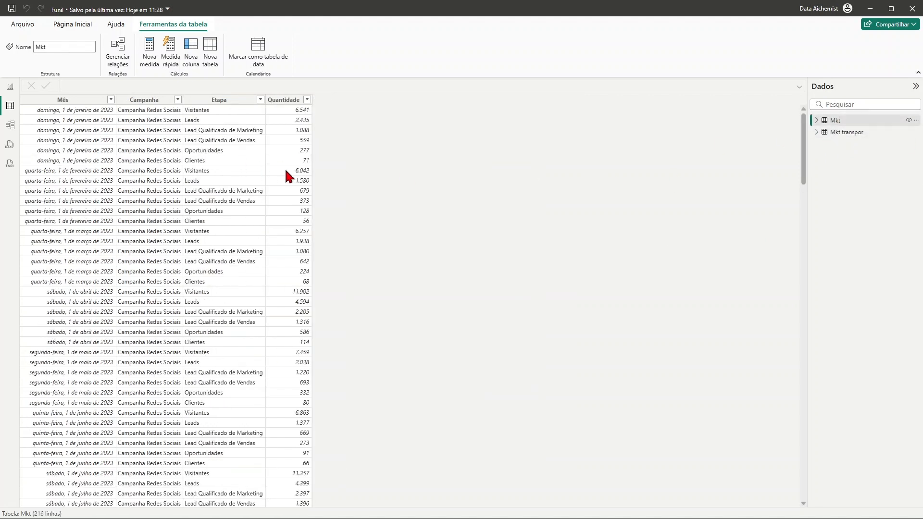
Step: Return to the report and open the Power Query editor to transform the data
{"action": "left_click", "coordinate": [10, 87]}
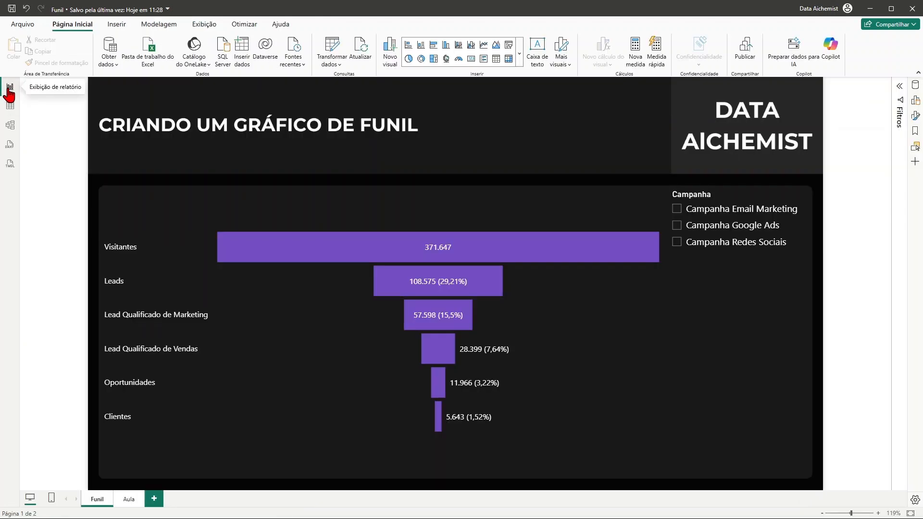
{"action": "left_click", "coordinate": [338, 72]}
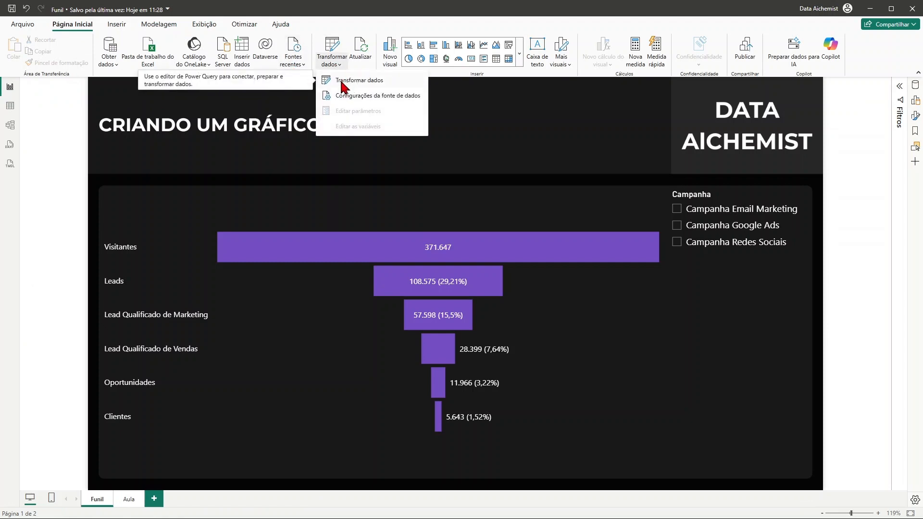
{"action": "left_click", "coordinate": [343, 82]}
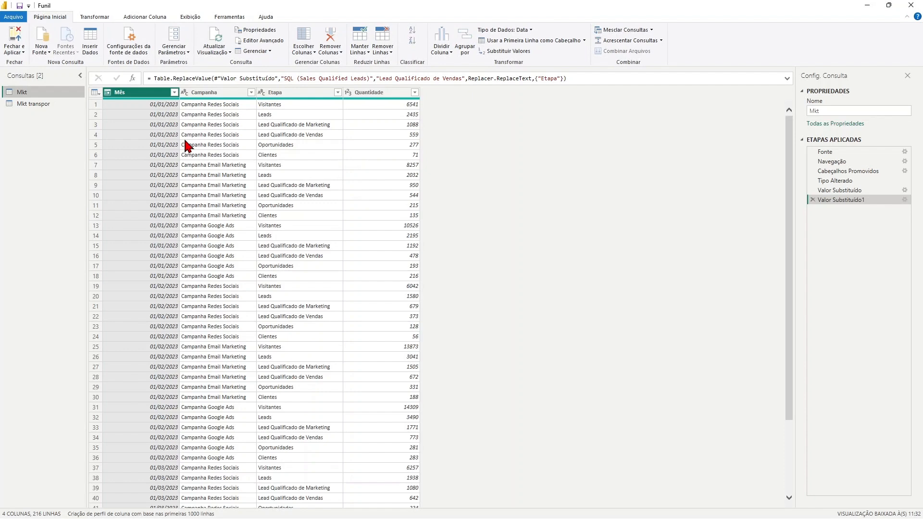
Step: Unpivot every column of the Mkt transpor query except Mês and Campanha into attribute and value rows
{"action": "left_click", "coordinate": [43, 104]}
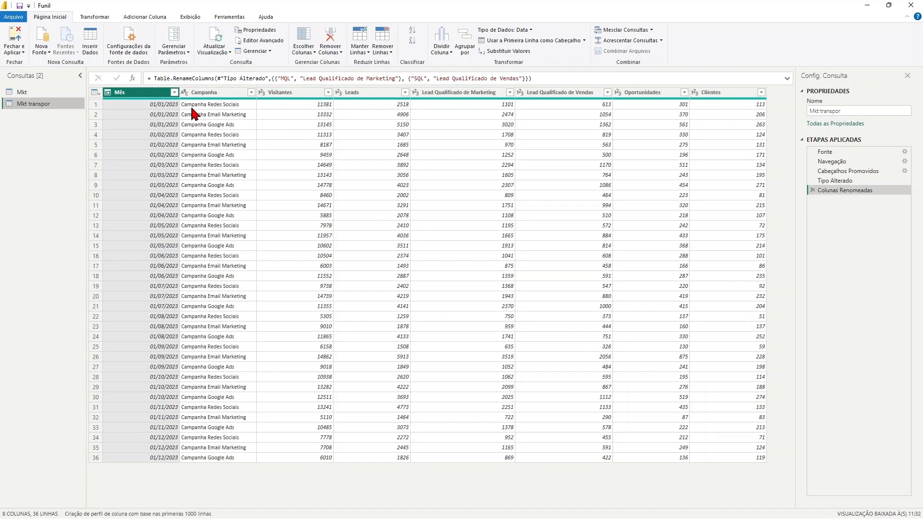
{"action": "left_click", "coordinate": [223, 94], "text": "ctrl"}
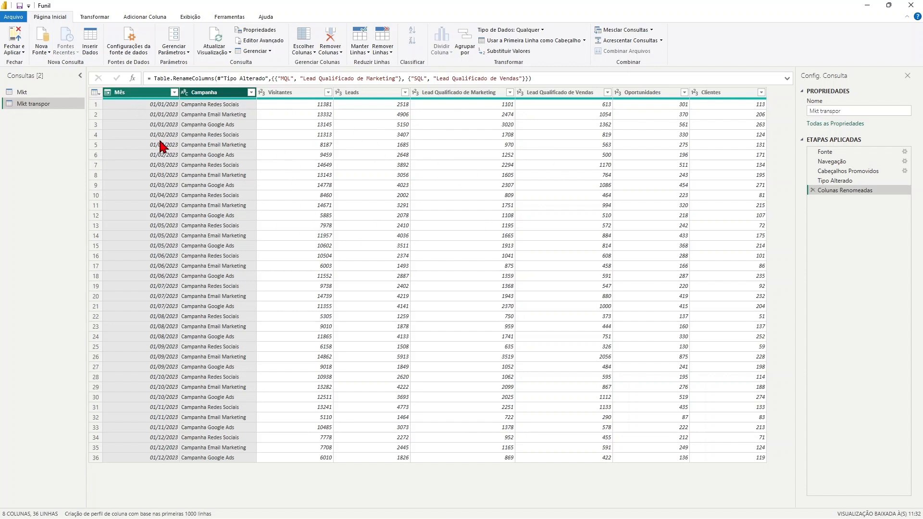
{"action": "left_click", "coordinate": [212, 125]}
{"action": "left_click", "coordinate": [136, 98]}
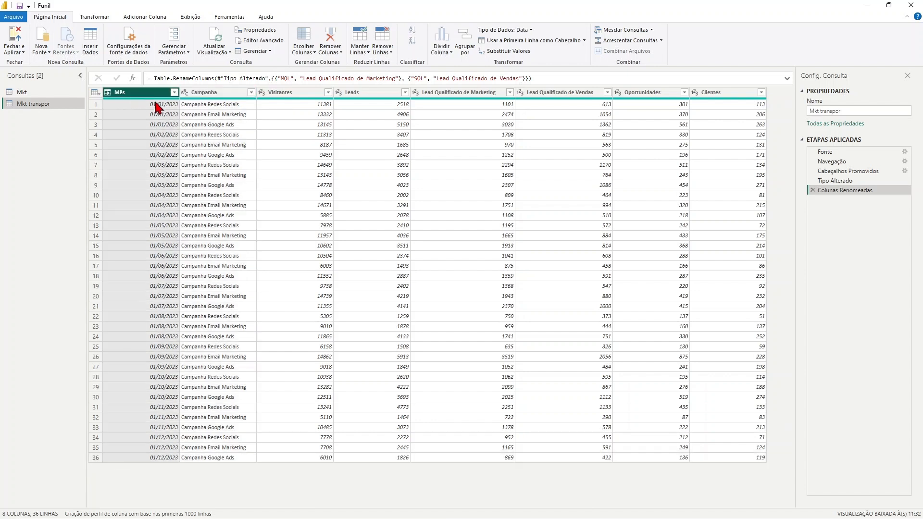
{"action": "left_click", "coordinate": [221, 94], "text": "ctrl"}
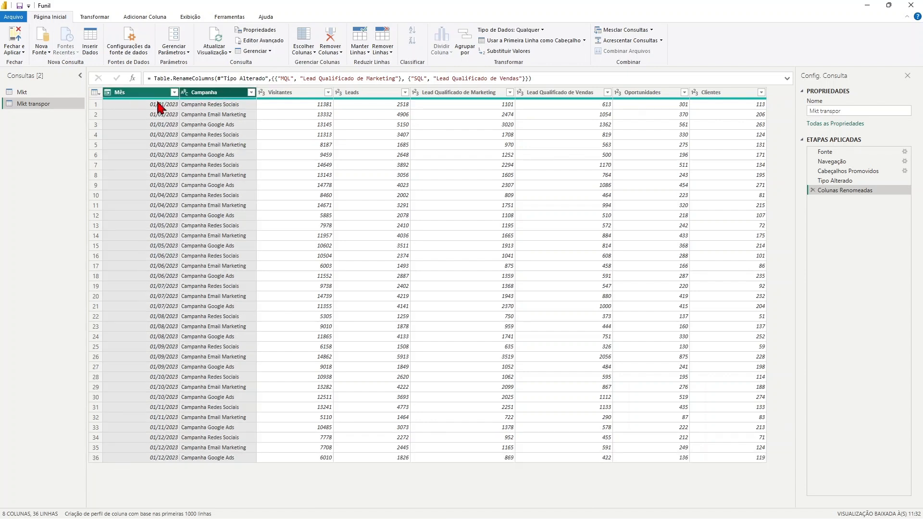
{"action": "left_click", "coordinate": [101, 18]}
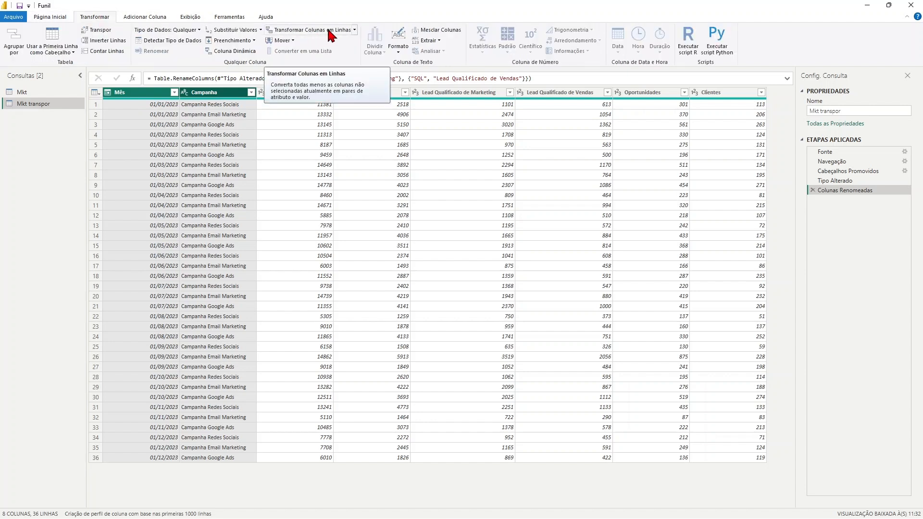
{"action": "left_click", "coordinate": [354, 30]}
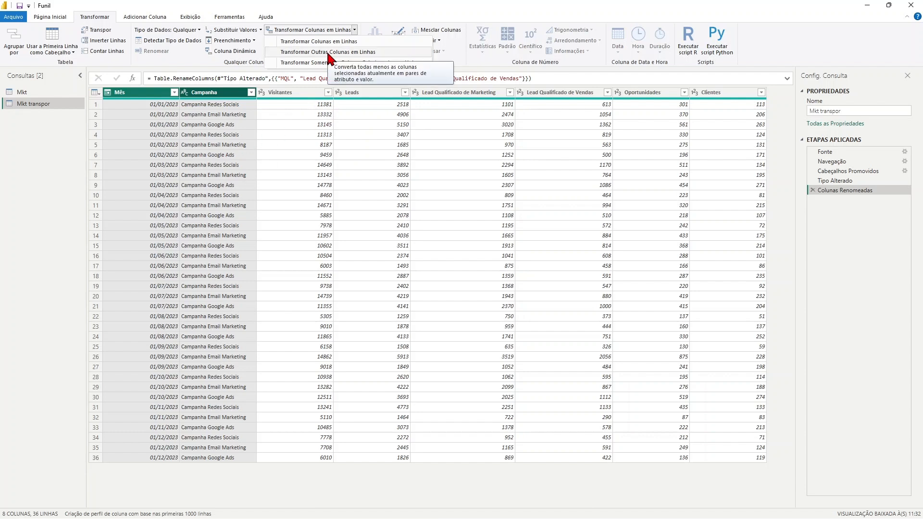
{"action": "left_click", "coordinate": [310, 51]}
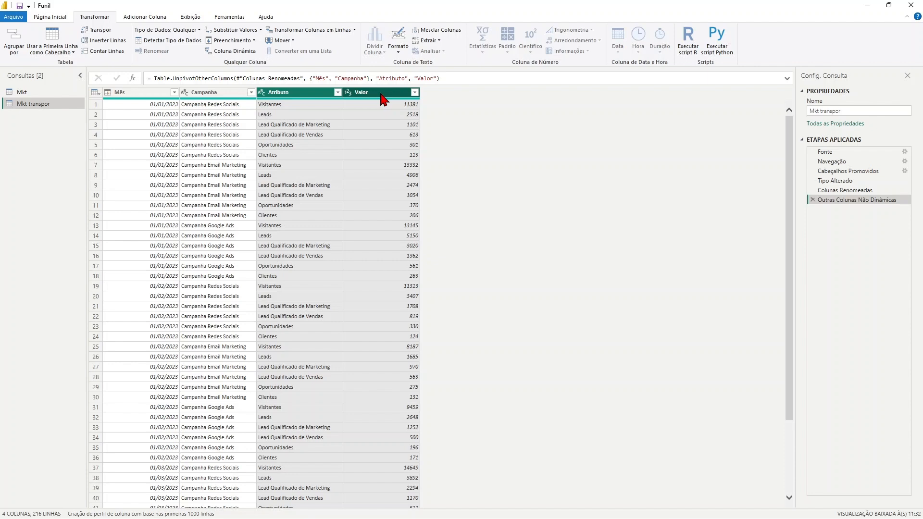
Step: Rename the Mkt transpor query's Valor column to Quantidade and its Atributo column to Etapa, matching the Mkt query
{"action": "left_click", "coordinate": [45, 92]}
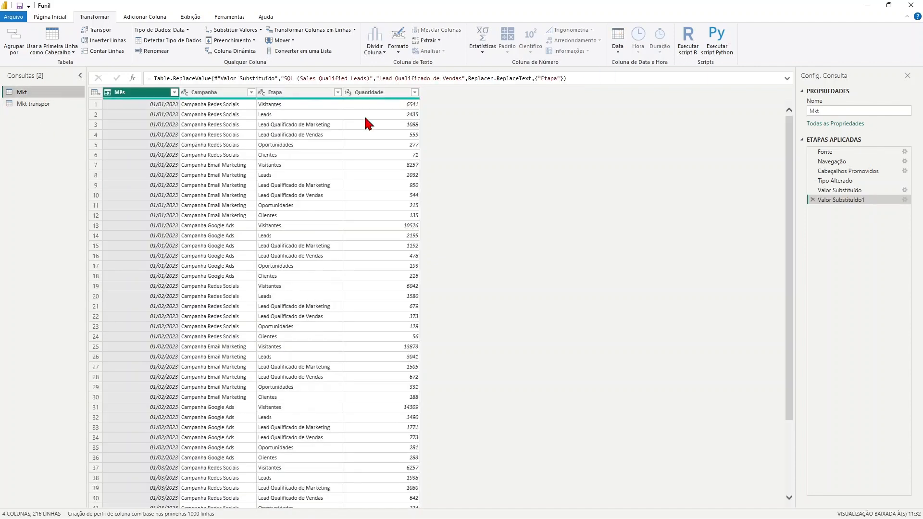
{"action": "left_click", "coordinate": [61, 105]}
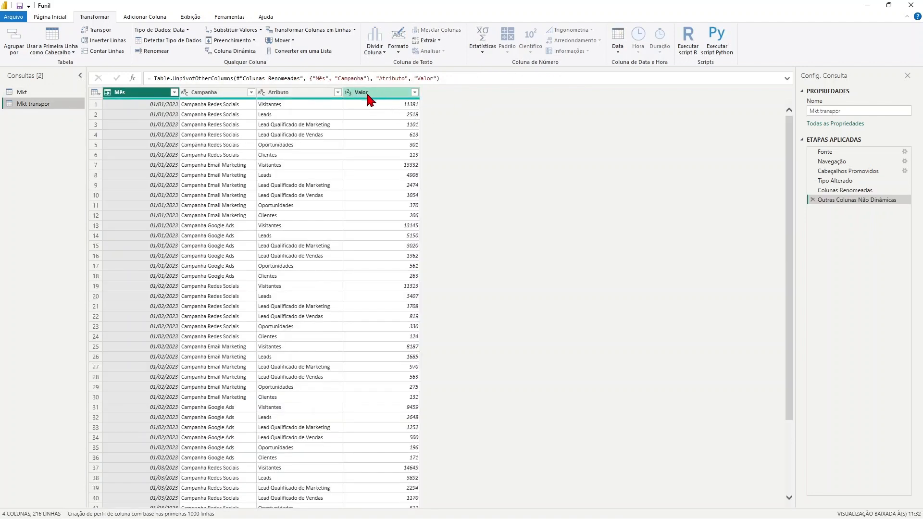
{"action": "double_click", "coordinate": [367, 96]}
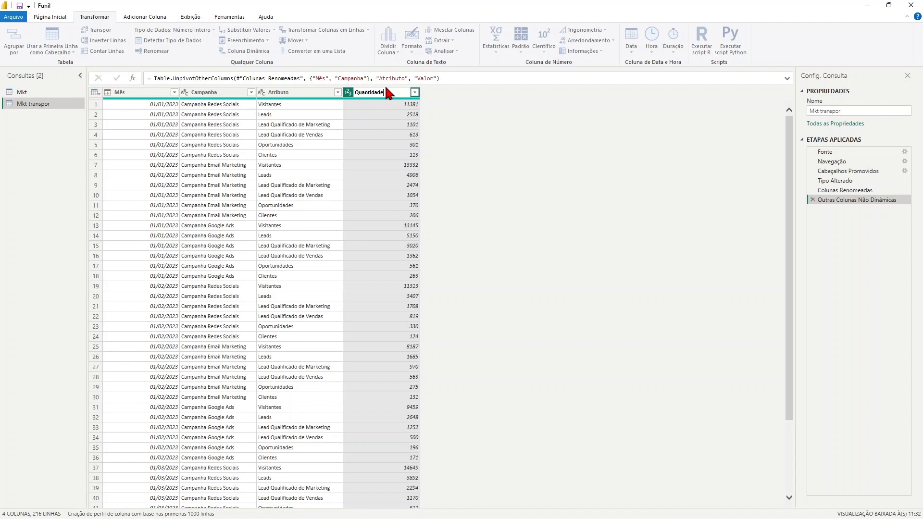
{"action": "double_click", "coordinate": [299, 91]}
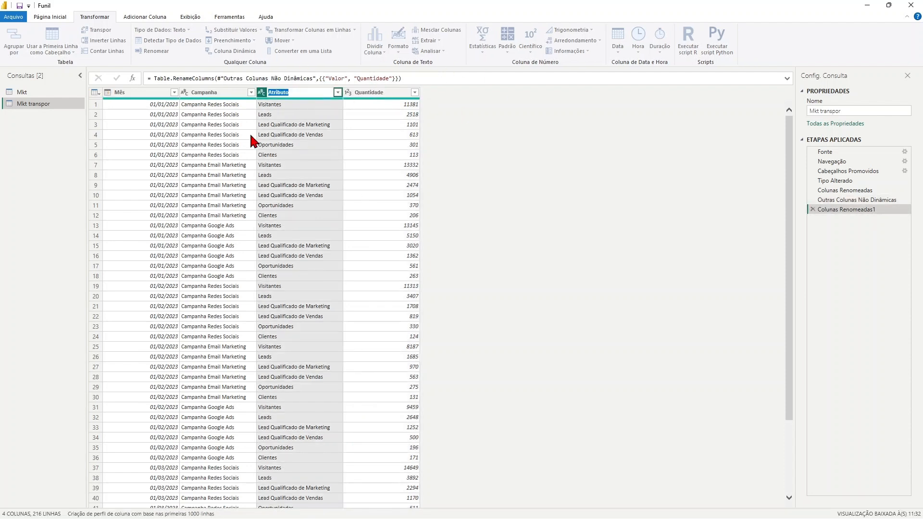
{"action": "type", "text": "E"}
{"action": "type", "text": "tapa"}
{"action": "key", "text": "Return"}
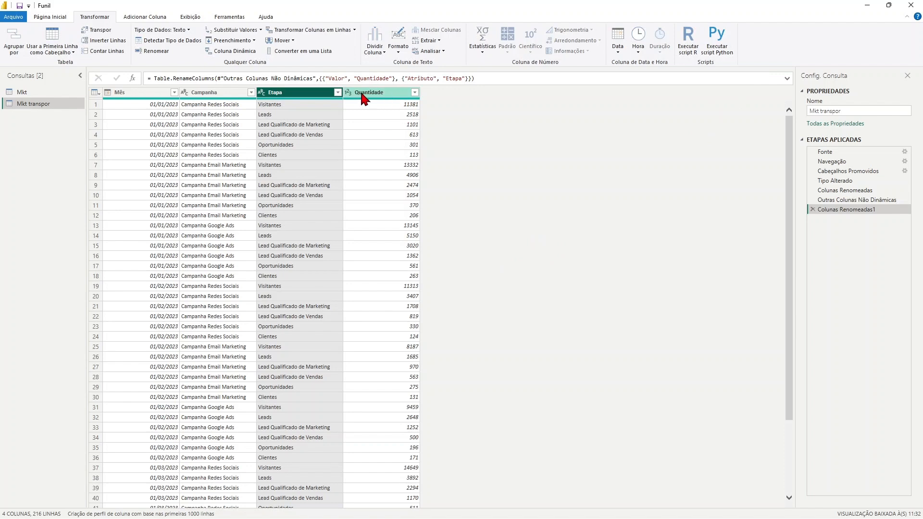
Step: Compare the Mkt transpor query with Mkt and review its applied steps before and after the unpivot
{"action": "left_click", "coordinate": [34, 93]}
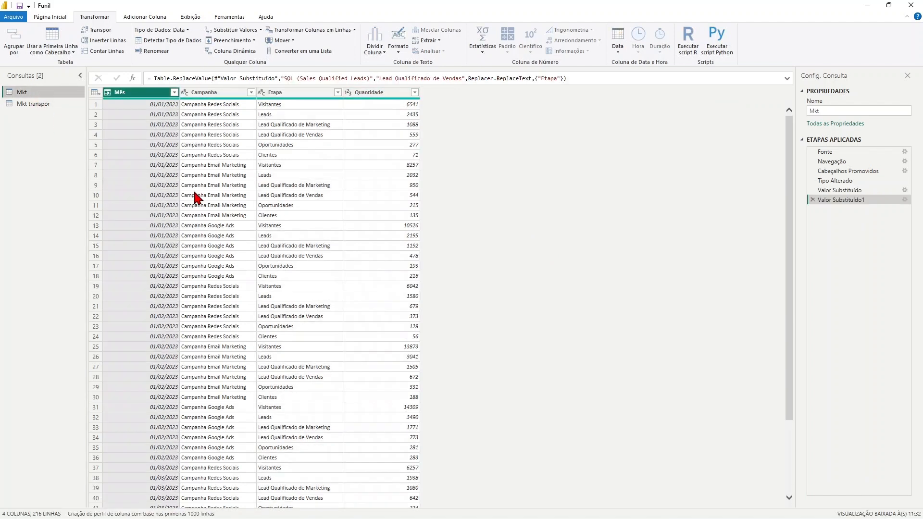
{"action": "left_click", "coordinate": [44, 104]}
{"action": "left_click", "coordinate": [854, 201]}
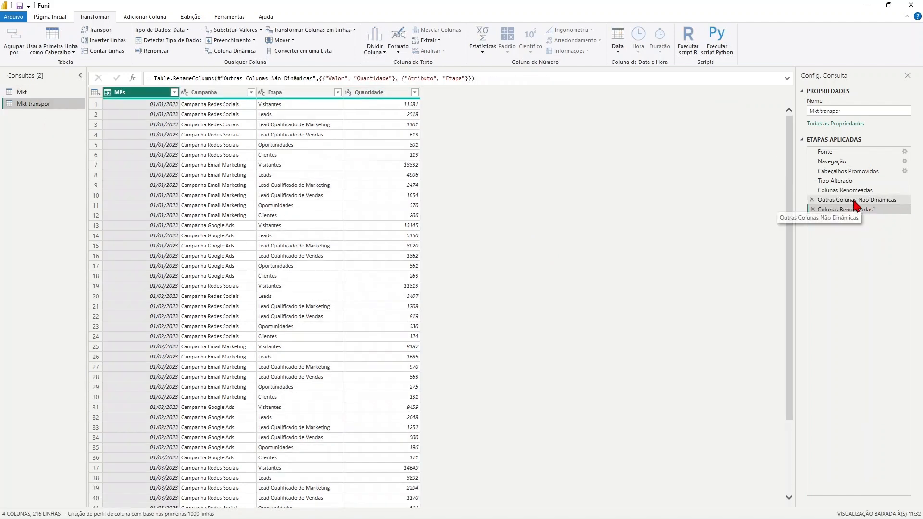
{"action": "left_click", "coordinate": [850, 193]}
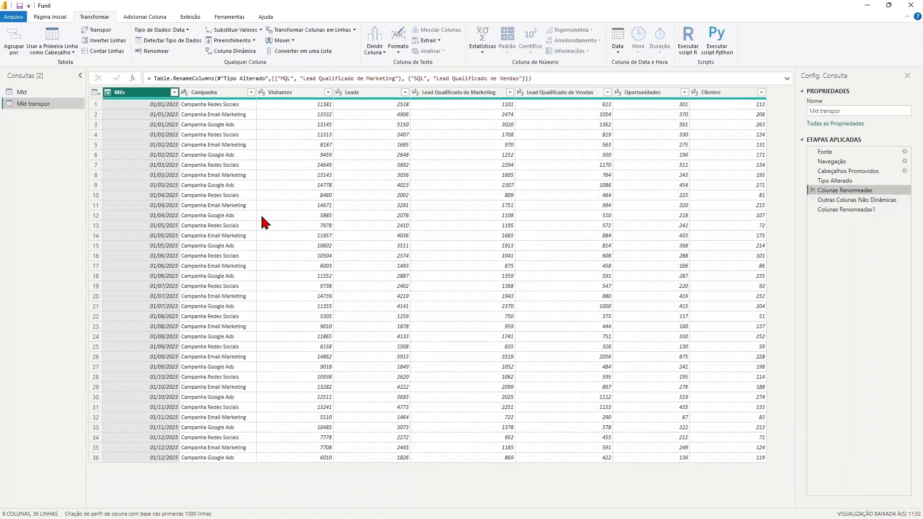
{"action": "left_click", "coordinate": [860, 211]}
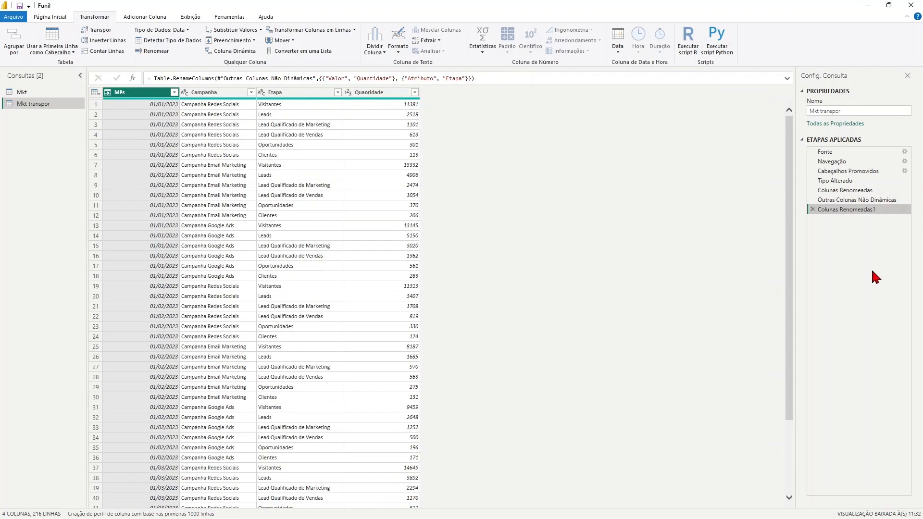
{"action": "left_click", "coordinate": [851, 201]}
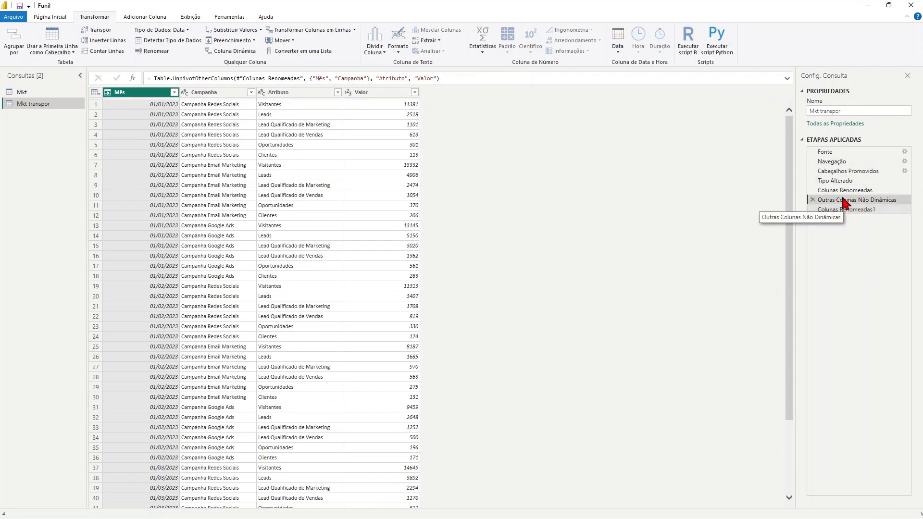
{"action": "left_click", "coordinate": [844, 190]}
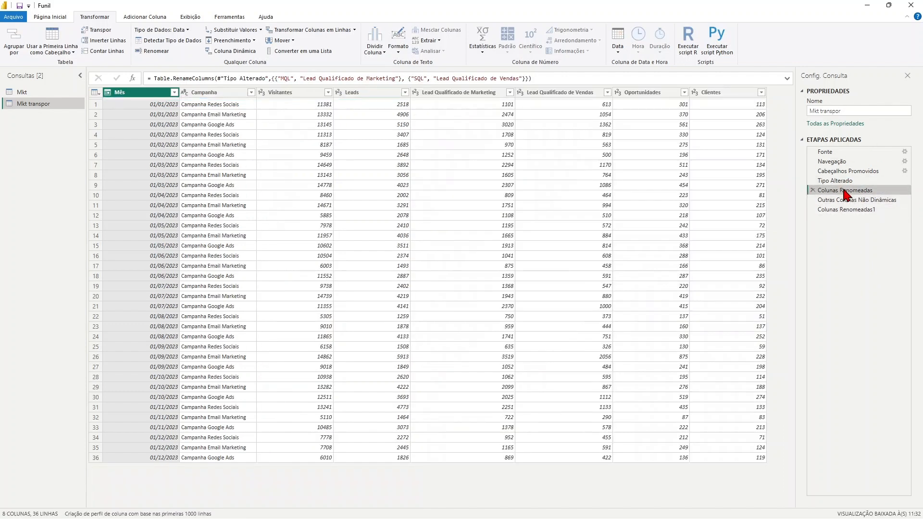
{"action": "left_click", "coordinate": [843, 210]}
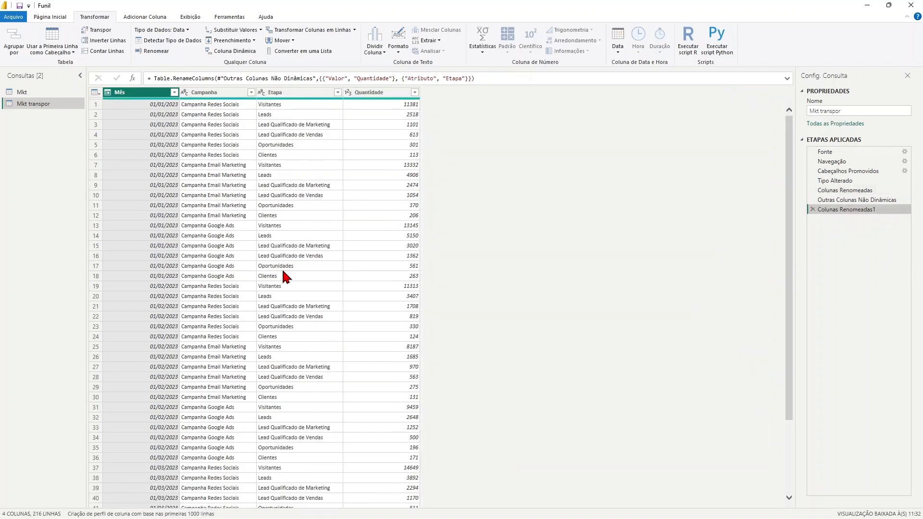
Step: Close the query editor with the changes applied and go to the Aula report page
{"action": "left_click", "coordinate": [52, 18]}
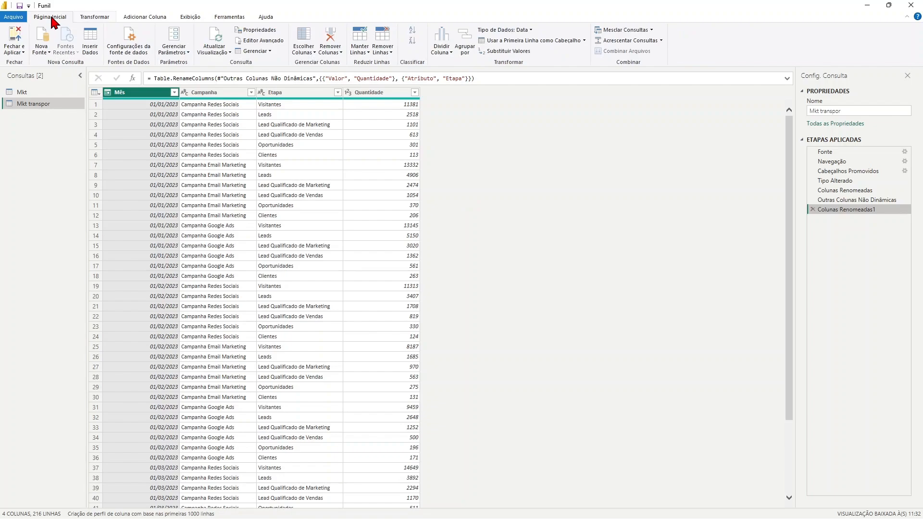
{"action": "left_click", "coordinate": [15, 50]}
{"action": "left_click", "coordinate": [29, 64]}
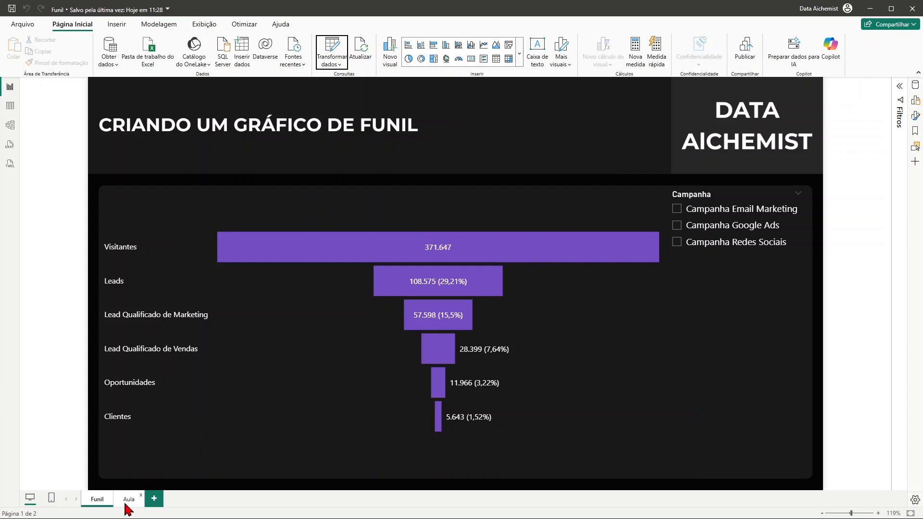
{"action": "left_click", "coordinate": [128, 500]}
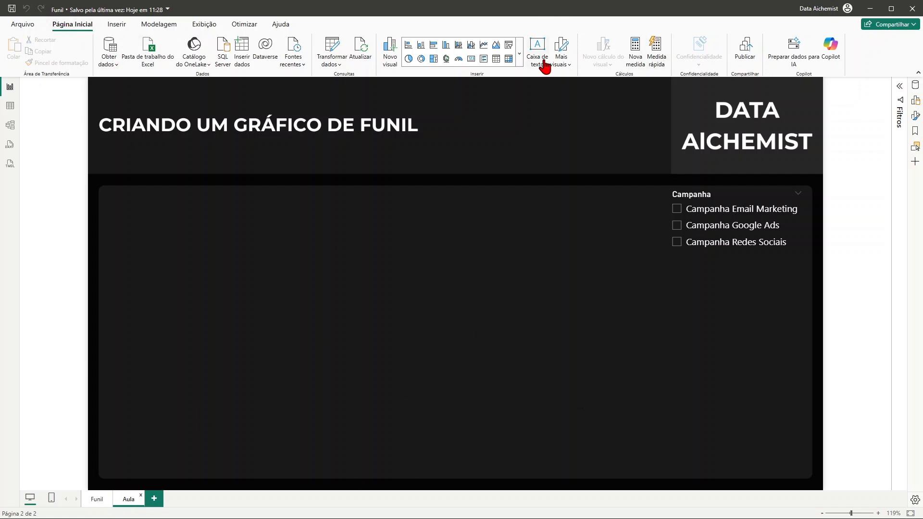
Step: Insert a funnel chart and enlarge it to fill the dark panel beside the Campanha slicer
{"action": "left_click", "coordinate": [519, 53]}
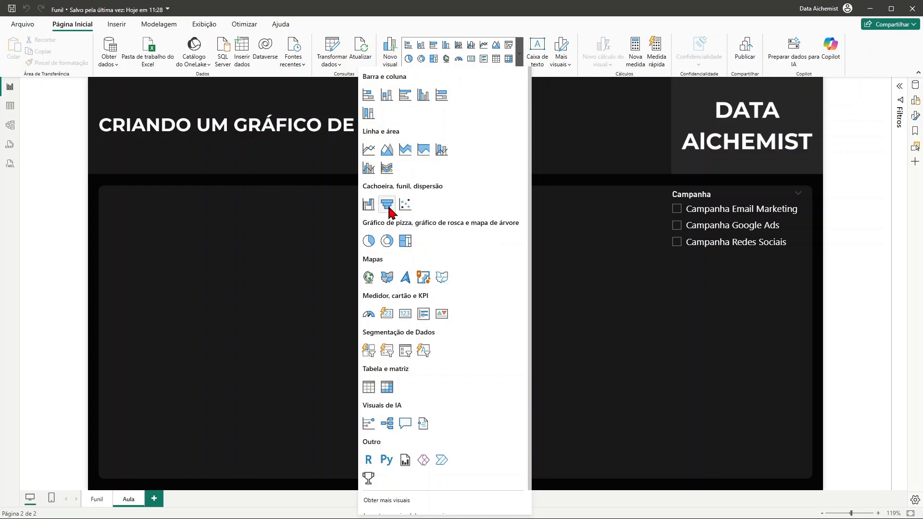
{"action": "left_click", "coordinate": [389, 208]}
{"action": "left_click_drag", "start_coordinate": [264, 183], "coordinate": [190, 237]}
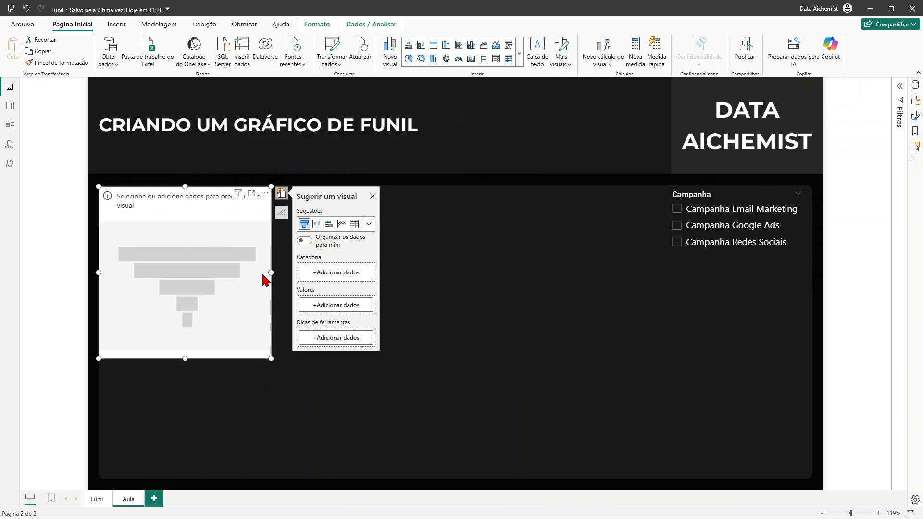
{"action": "left_click_drag", "start_coordinate": [270, 272], "coordinate": [667, 292]}
{"action": "left_click_drag", "start_coordinate": [383, 359], "coordinate": [366, 482]}
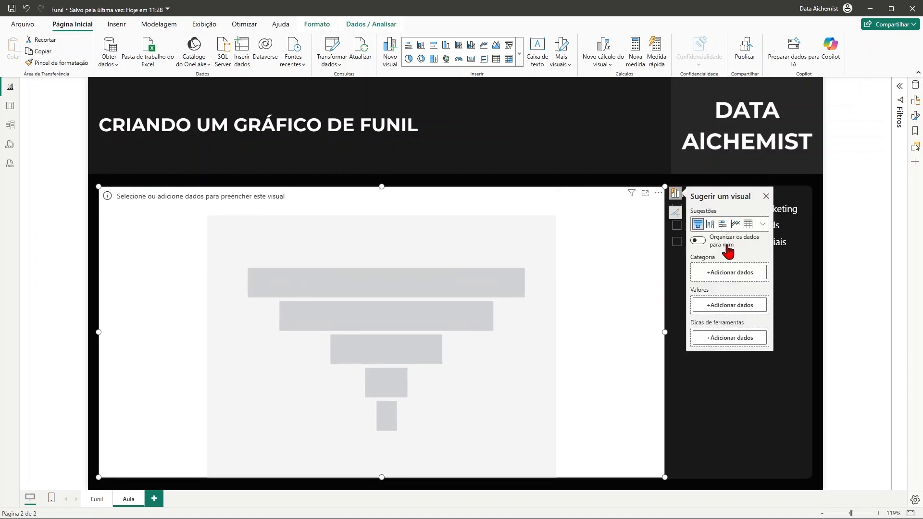
{"action": "left_click", "coordinate": [746, 403]}
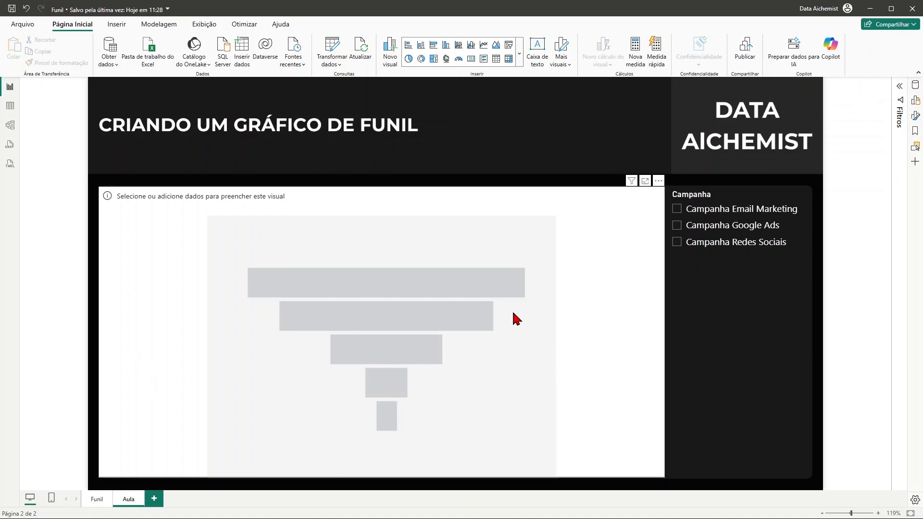
Step: Assign the Mkt transpor table's Etapa field as the funnel chart's category and Quantidade as its values
{"action": "left_click", "coordinate": [587, 315]}
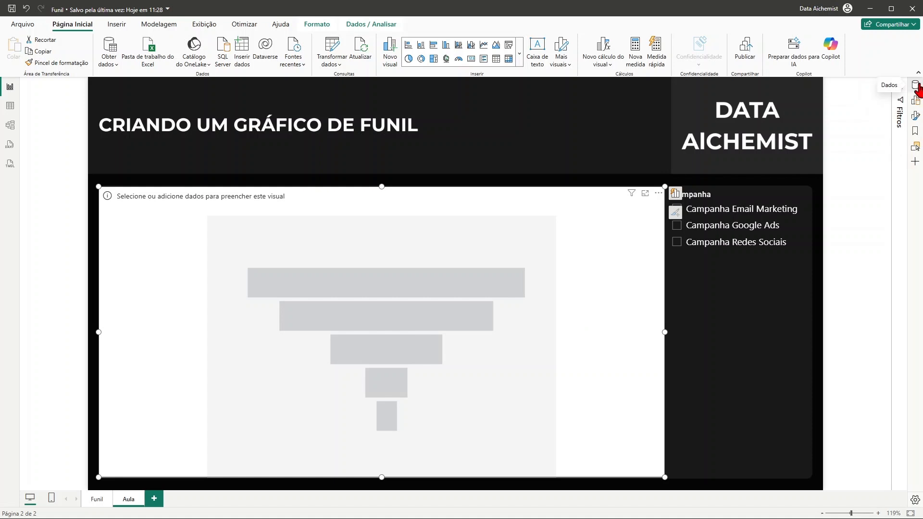
{"action": "left_click", "coordinate": [915, 86]}
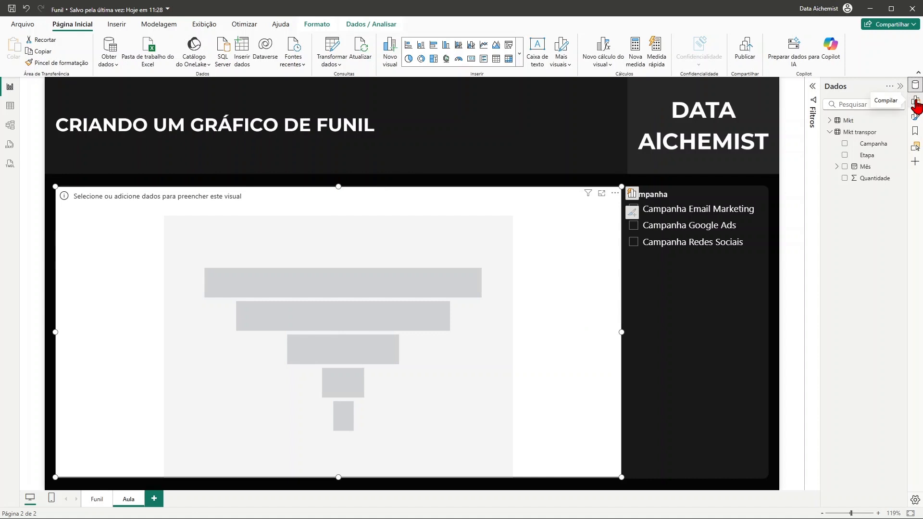
{"action": "left_click", "coordinate": [915, 101]}
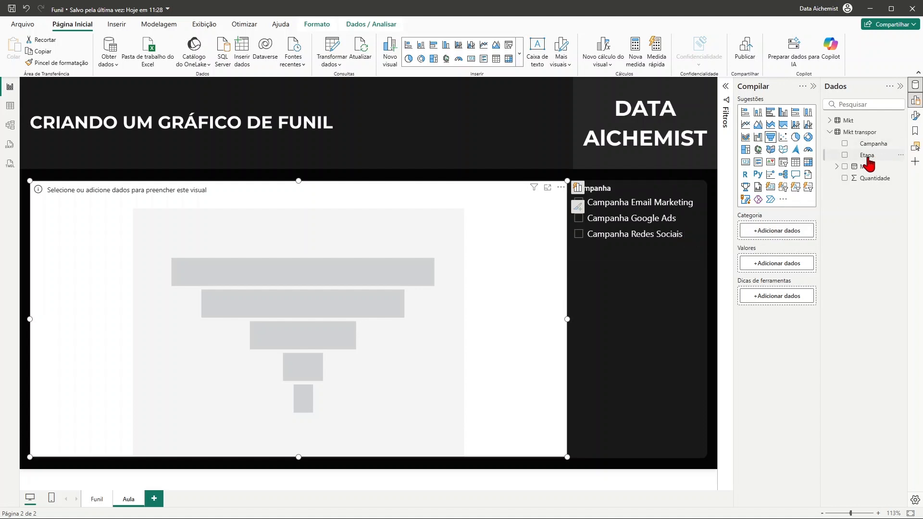
{"action": "left_click_drag", "start_coordinate": [867, 162], "coordinate": [783, 236]}
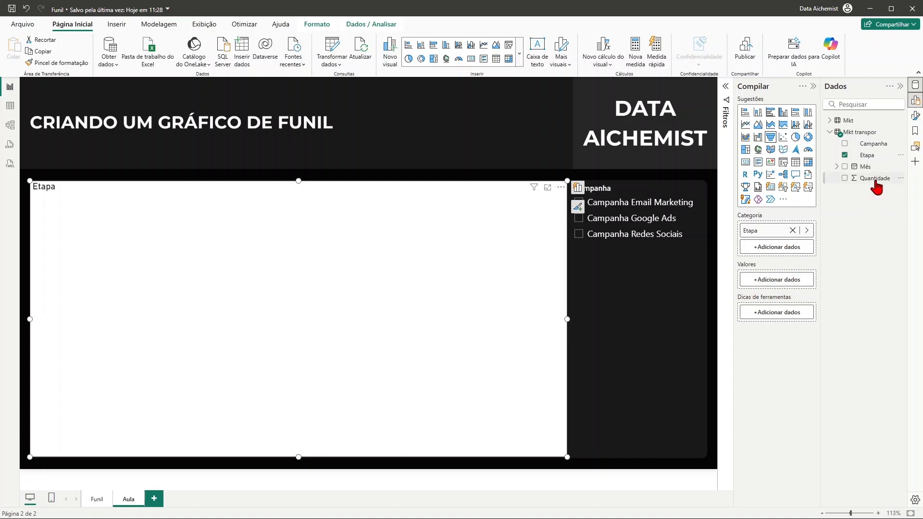
{"action": "left_click_drag", "start_coordinate": [875, 179], "coordinate": [783, 288]}
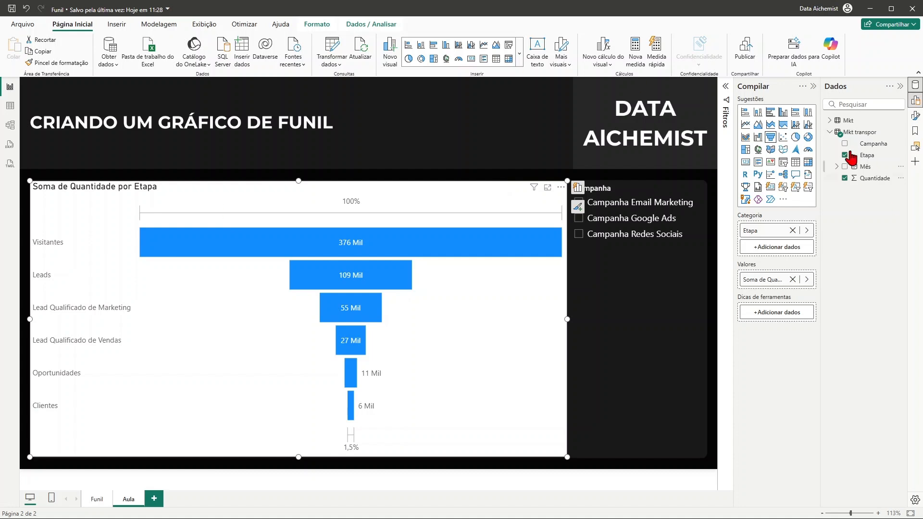
{"action": "left_click", "coordinate": [812, 86]}
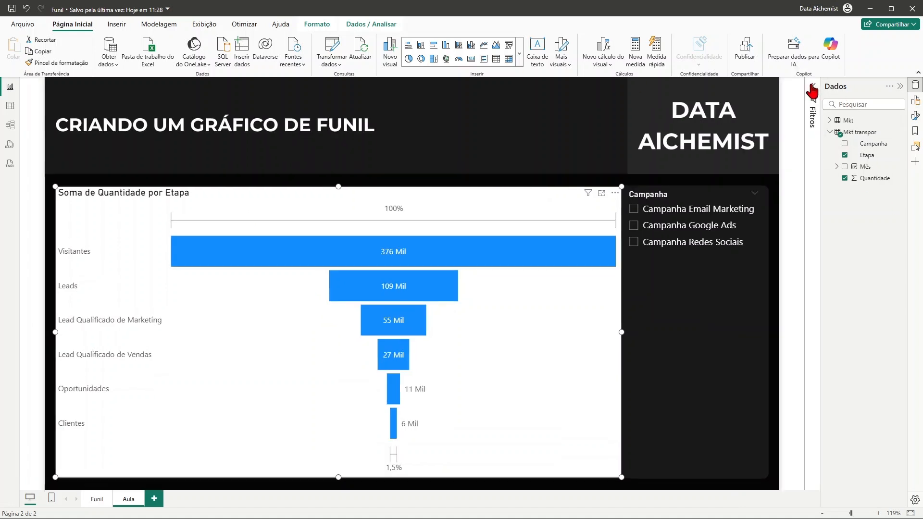
{"action": "left_click", "coordinate": [900, 86]}
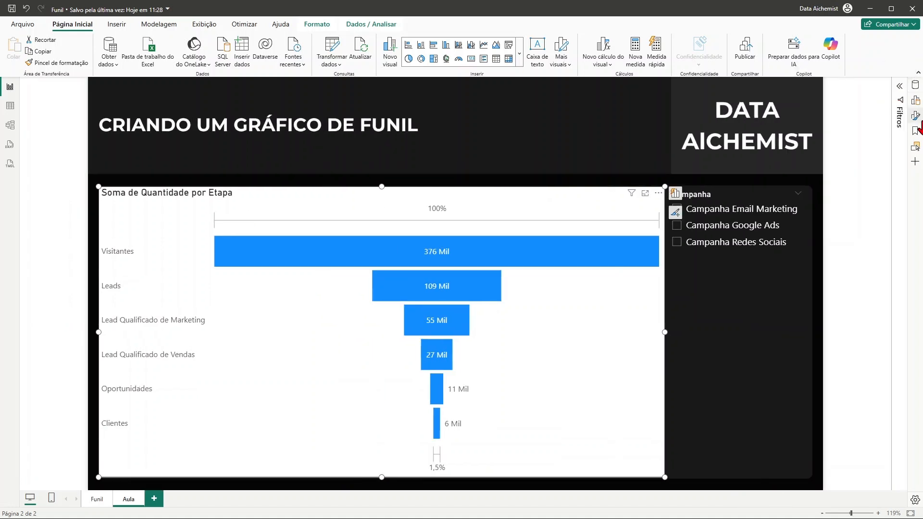
Step: Turn off the funnel chart's title and background
{"action": "left_click", "coordinate": [916, 116]}
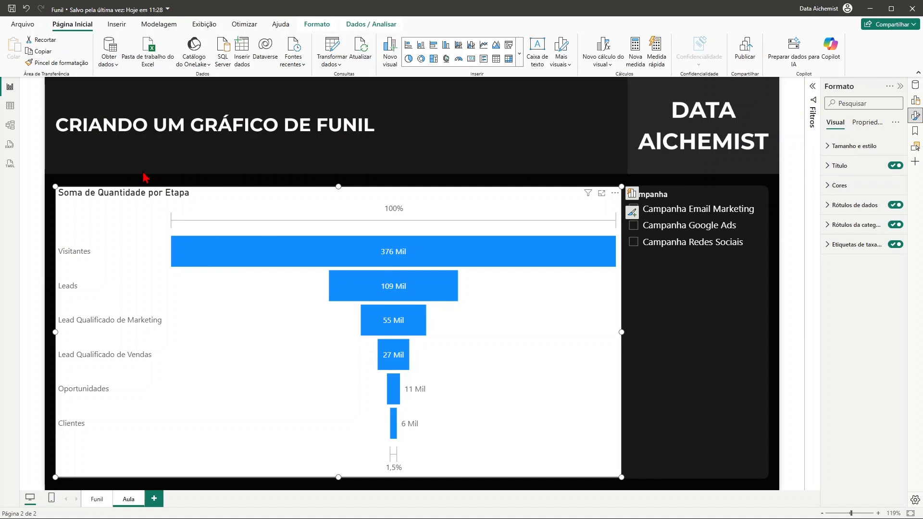
{"action": "left_click", "coordinate": [897, 167]}
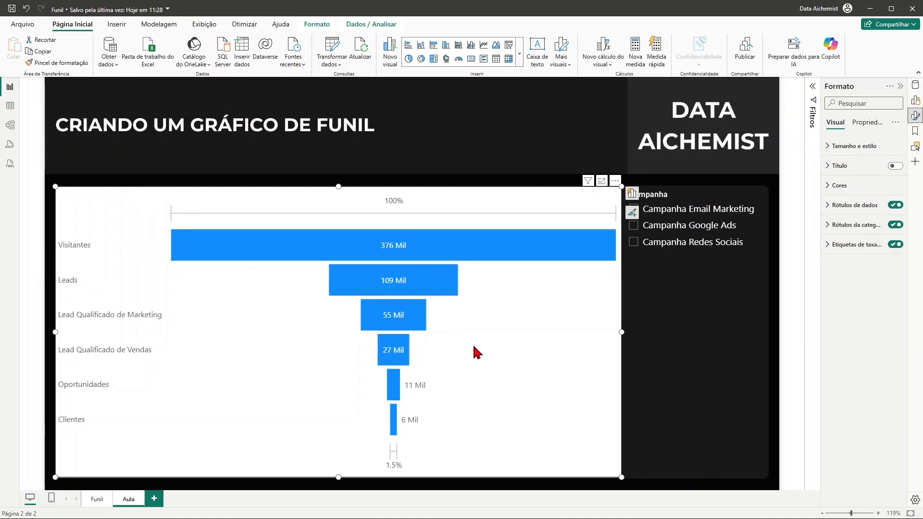
{"action": "left_click", "coordinate": [832, 146]}
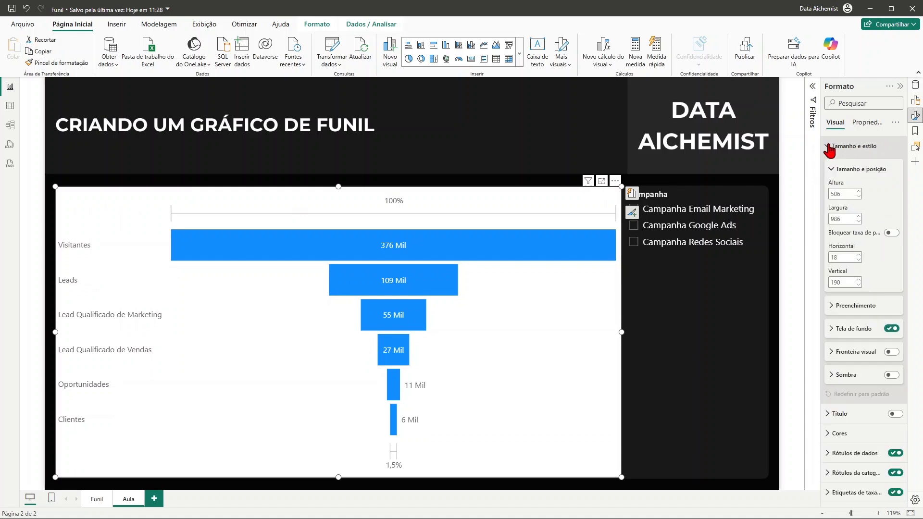
{"action": "left_click", "coordinate": [893, 330]}
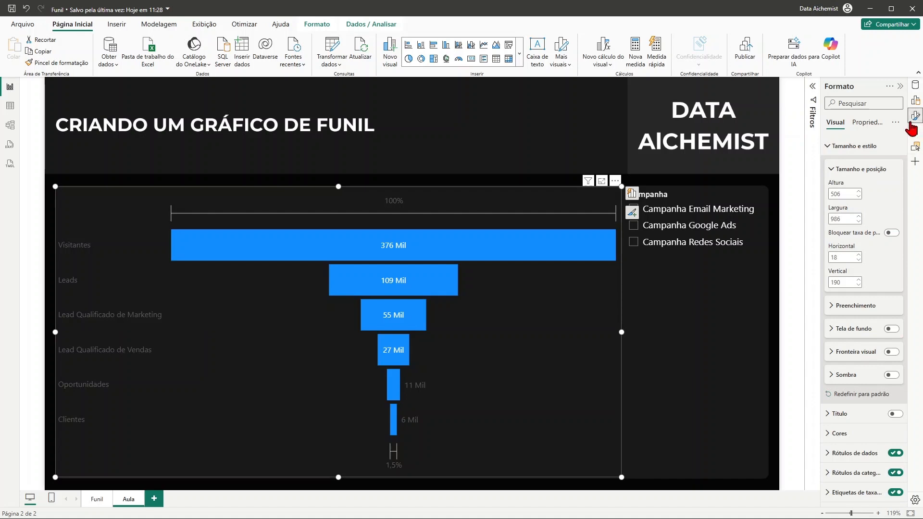
{"action": "left_click", "coordinate": [826, 147]}
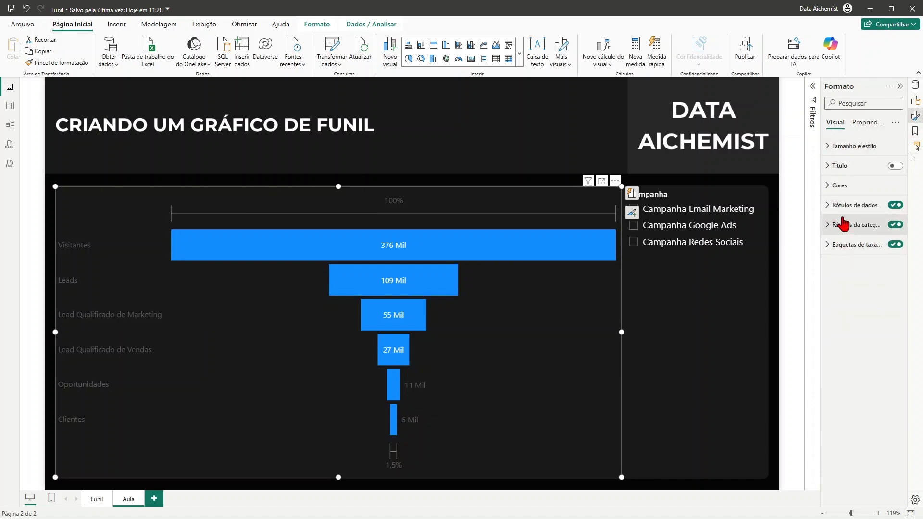
Step: Keep the funnel chart's data labels on and set their value color to white
{"action": "left_click", "coordinate": [896, 207]}
{"action": "left_click", "coordinate": [895, 207]}
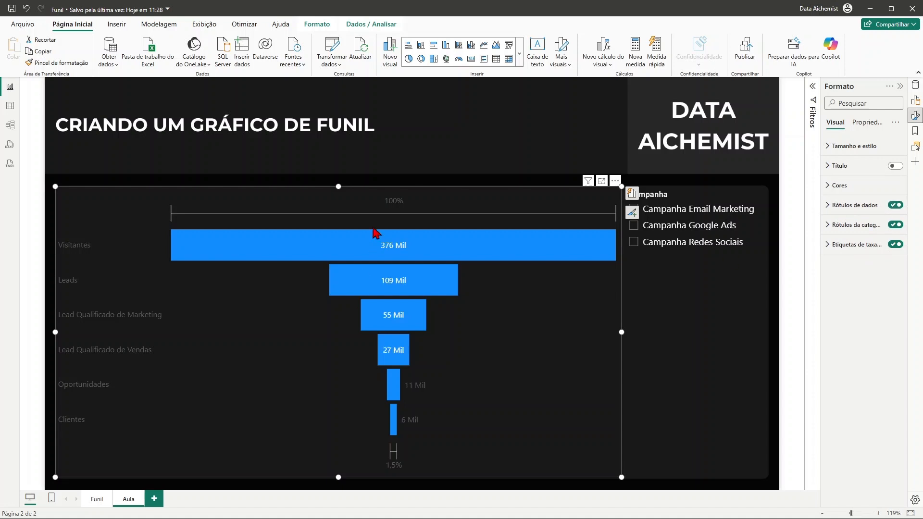
{"action": "left_click", "coordinate": [896, 205]}
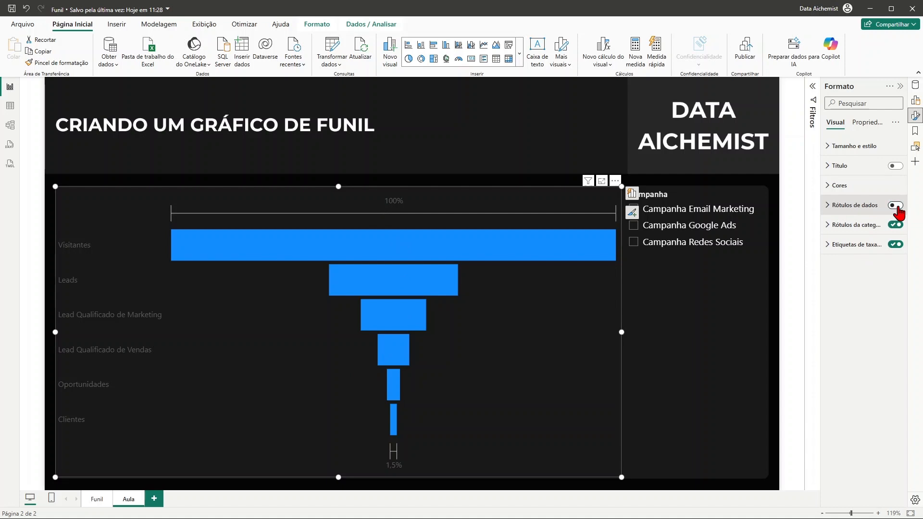
{"action": "left_click", "coordinate": [897, 205]}
{"action": "left_click", "coordinate": [844, 206]}
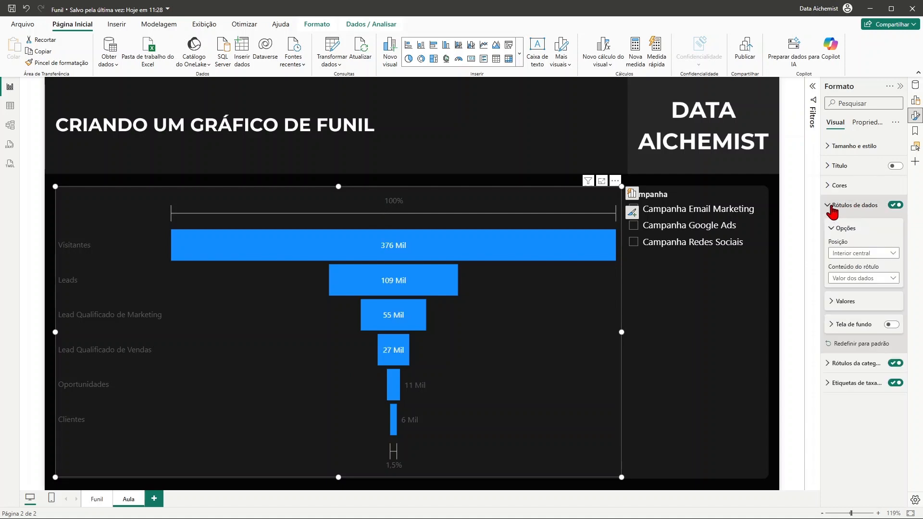
{"action": "left_click", "coordinate": [834, 304]}
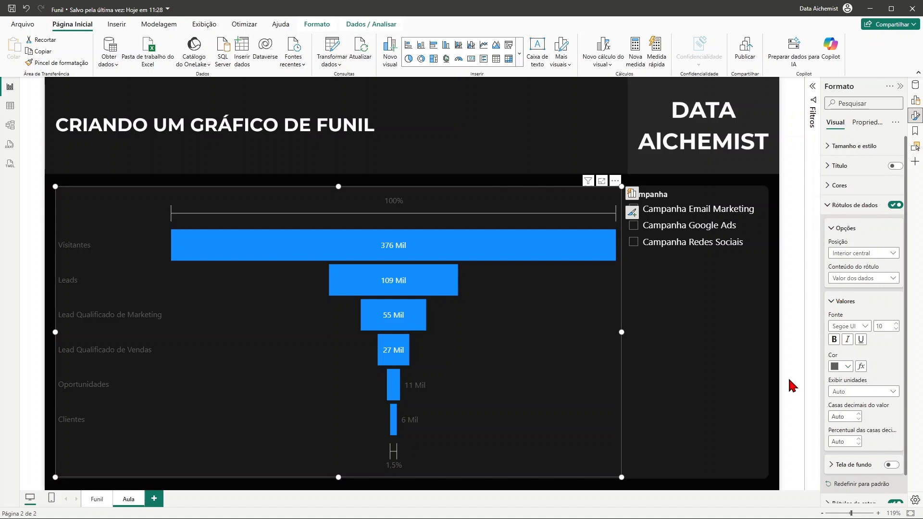
{"action": "left_click", "coordinate": [844, 367]}
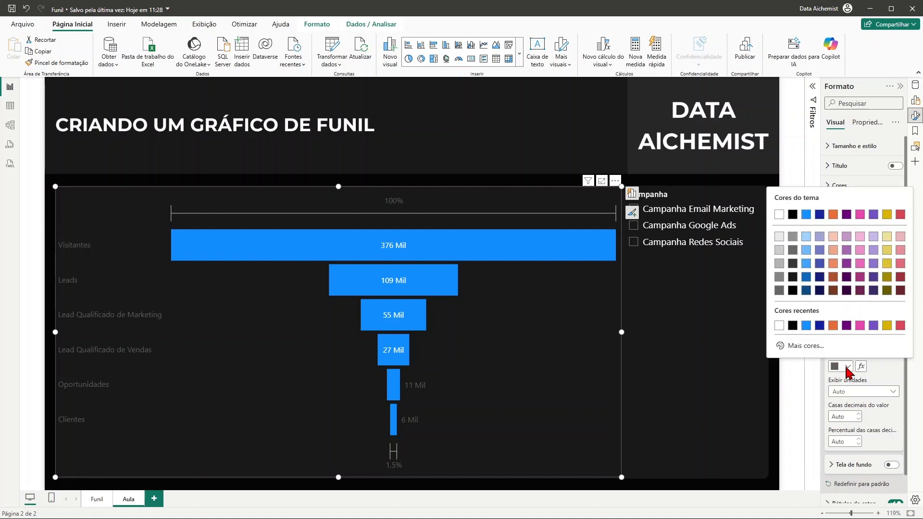
{"action": "left_click", "coordinate": [780, 325]}
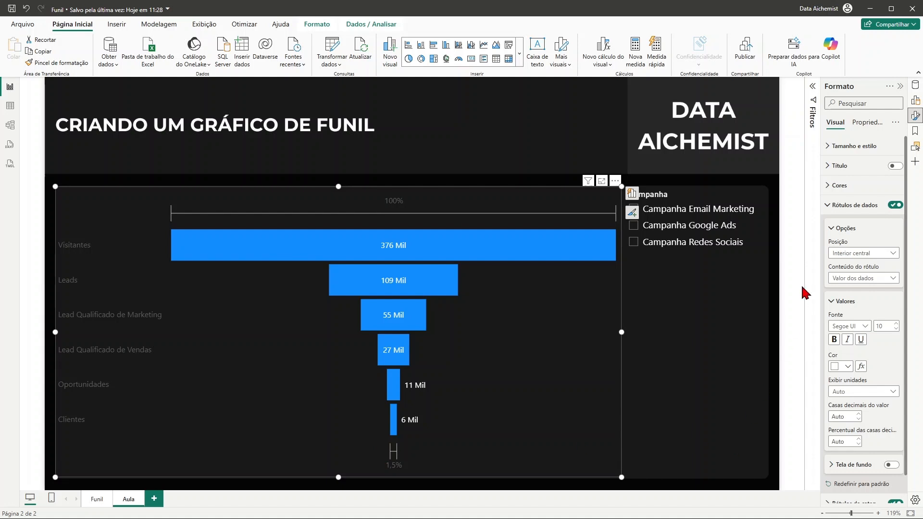
{"action": "left_click", "coordinate": [835, 303]}
{"action": "left_click", "coordinate": [826, 207]}
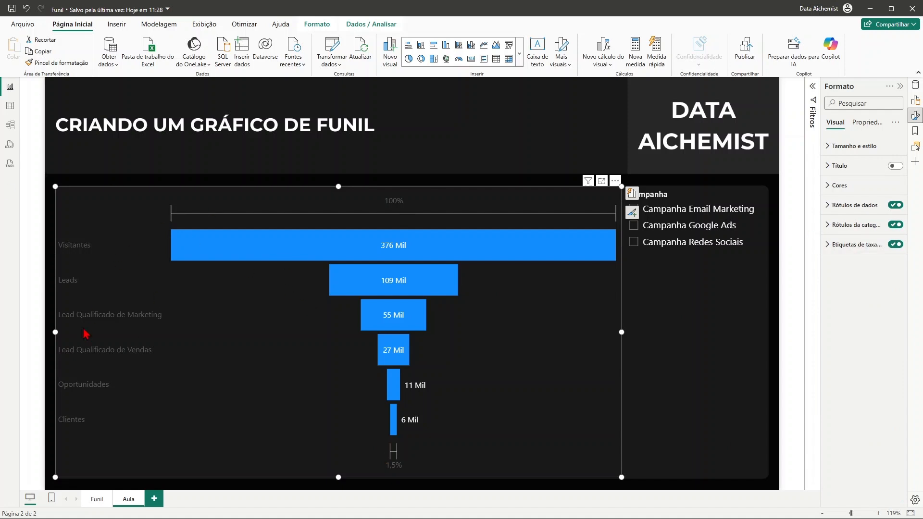
Step: Keep the funnel chart's category labels on and set their color to white
{"action": "left_click", "coordinate": [896, 226]}
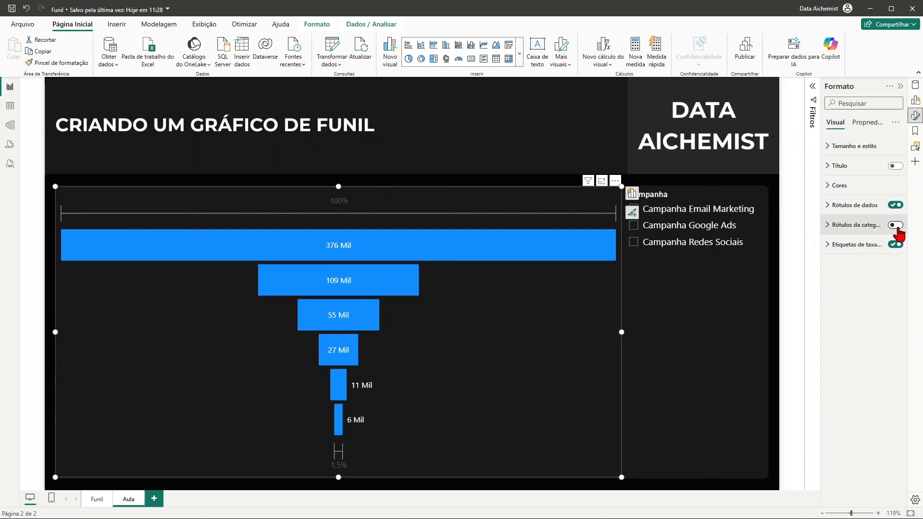
{"action": "left_click", "coordinate": [897, 229]}
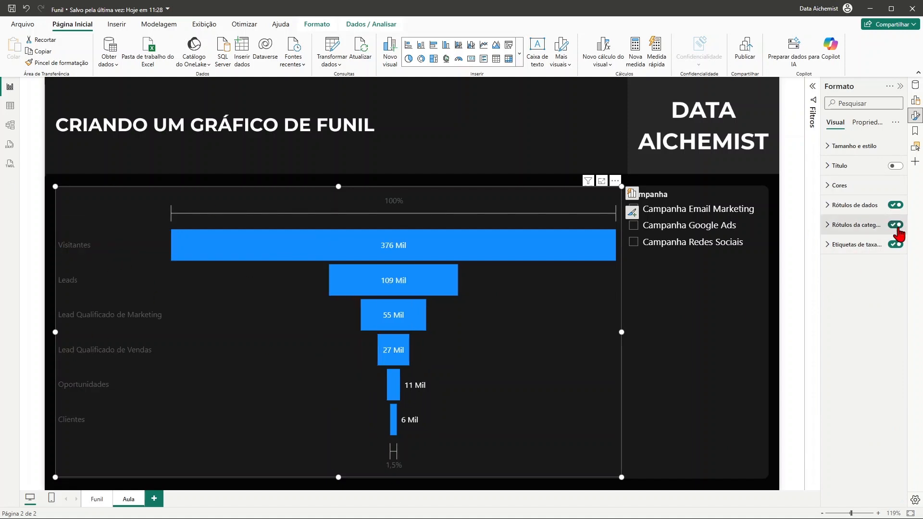
{"action": "left_click", "coordinate": [826, 226]}
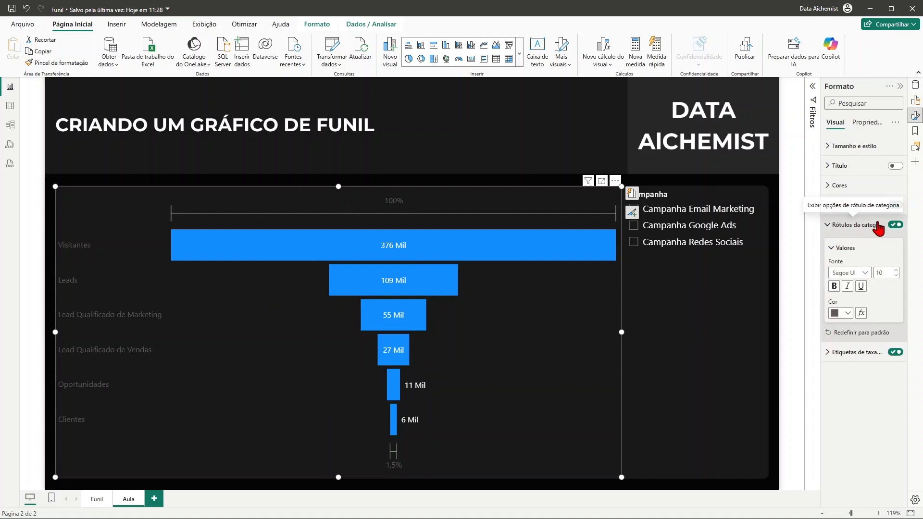
{"action": "left_click", "coordinate": [847, 314]}
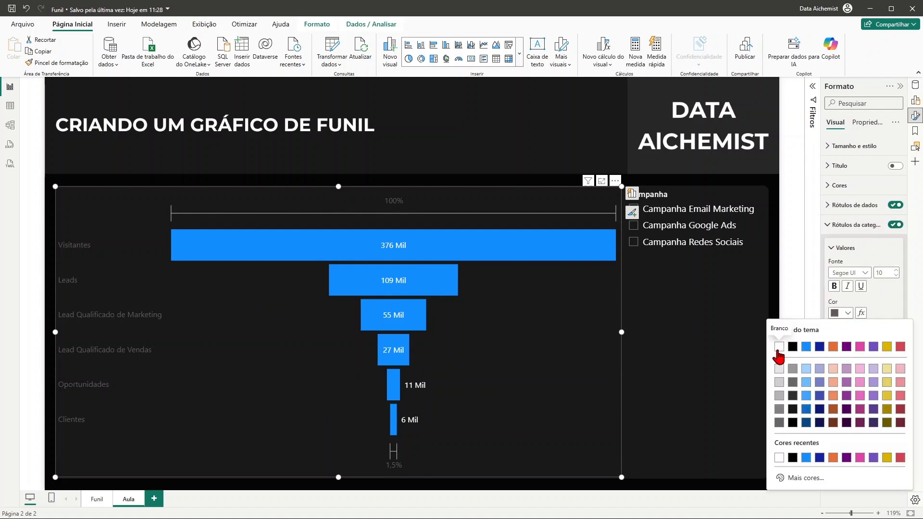
{"action": "left_click", "coordinate": [779, 346]}
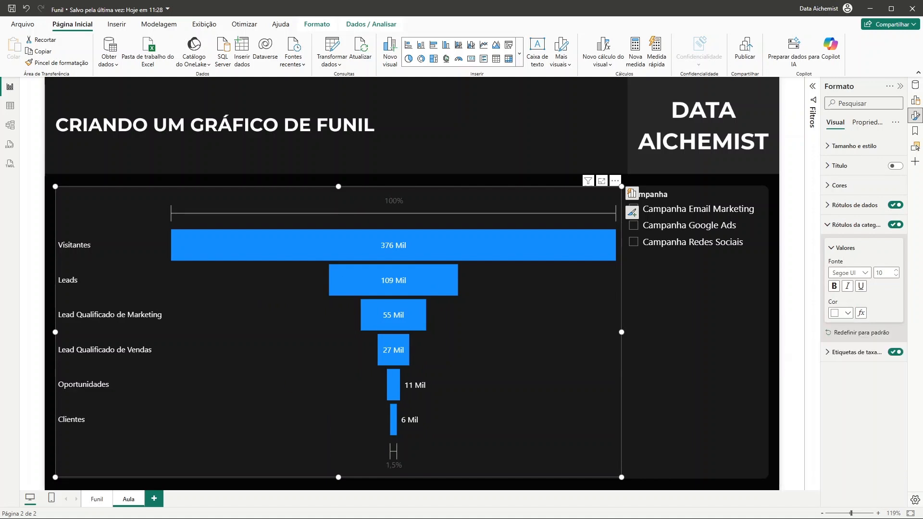
{"action": "left_click", "coordinate": [827, 224]}
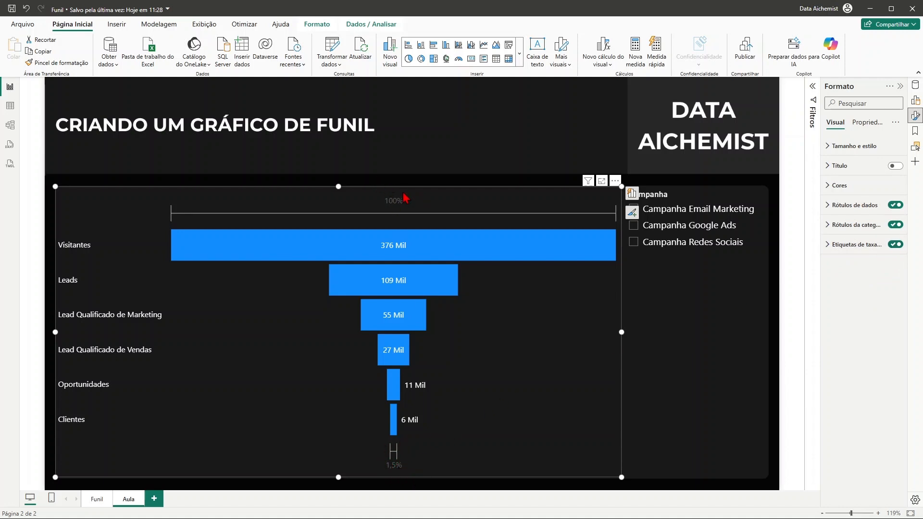
Step: Set the color of the funnel chart's conversion rate labels to white
{"action": "left_click", "coordinate": [828, 244]}
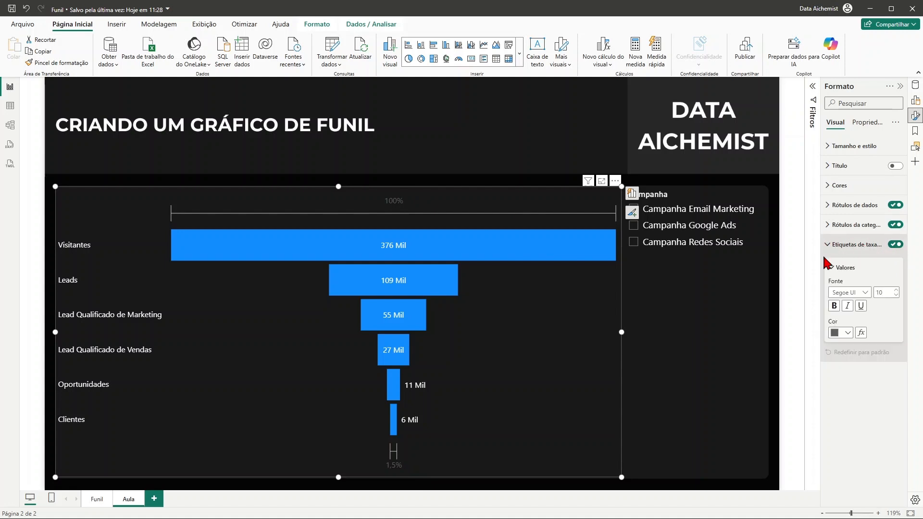
{"action": "left_click", "coordinate": [841, 332]}
{"action": "left_click", "coordinate": [782, 368]}
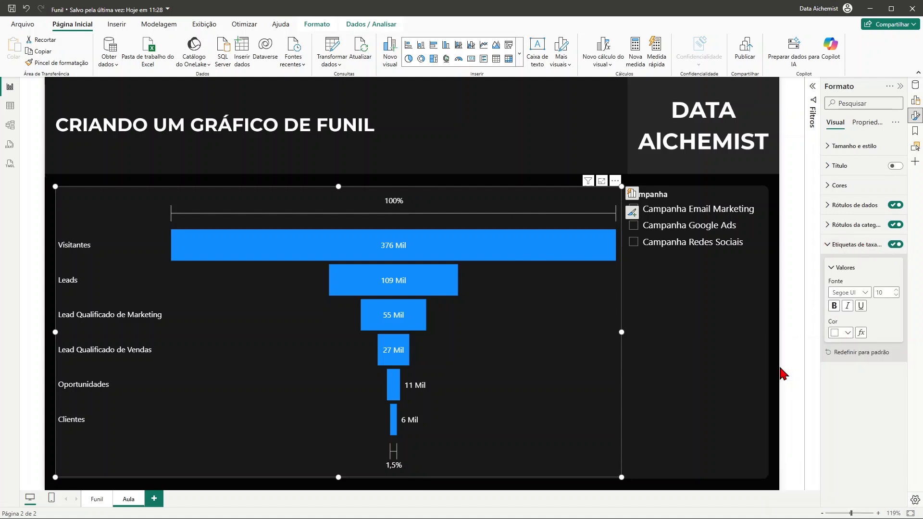
{"action": "left_click", "coordinate": [829, 245]}
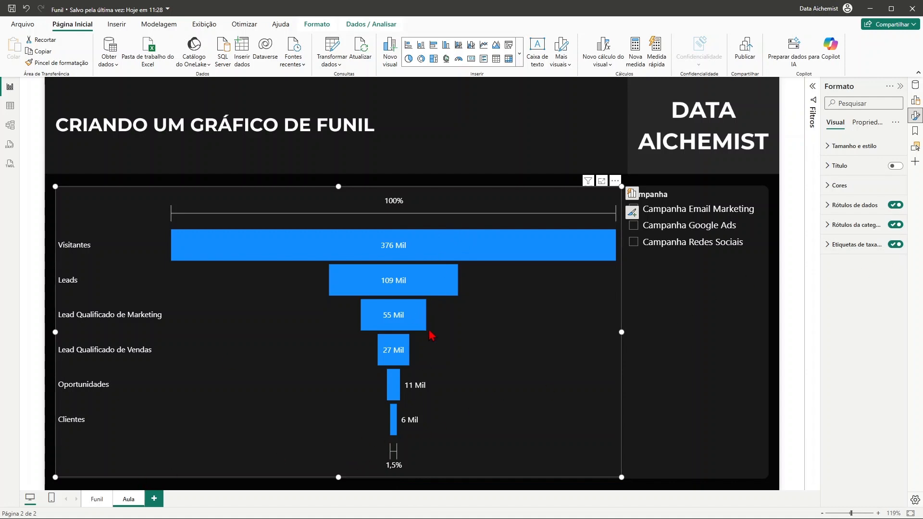
Step: Compare the finished chart on the Funil page with the Aula page's funnel chart, and select the Aula chart
{"action": "left_click", "coordinate": [94, 504]}
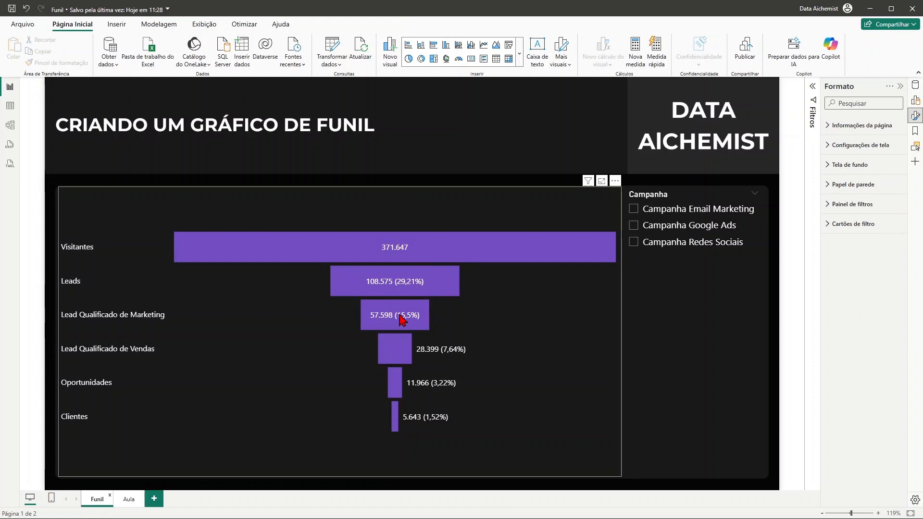
{"action": "left_click", "coordinate": [126, 500]}
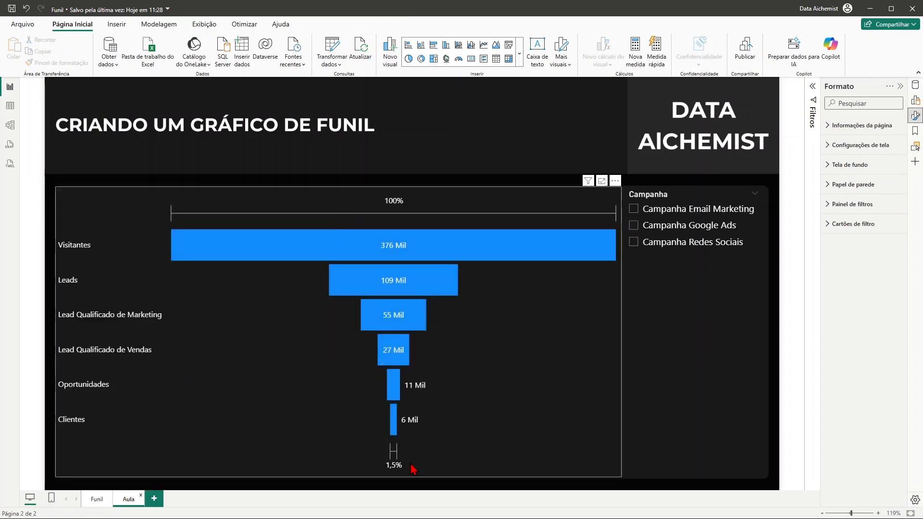
{"action": "left_click", "coordinate": [540, 281]}
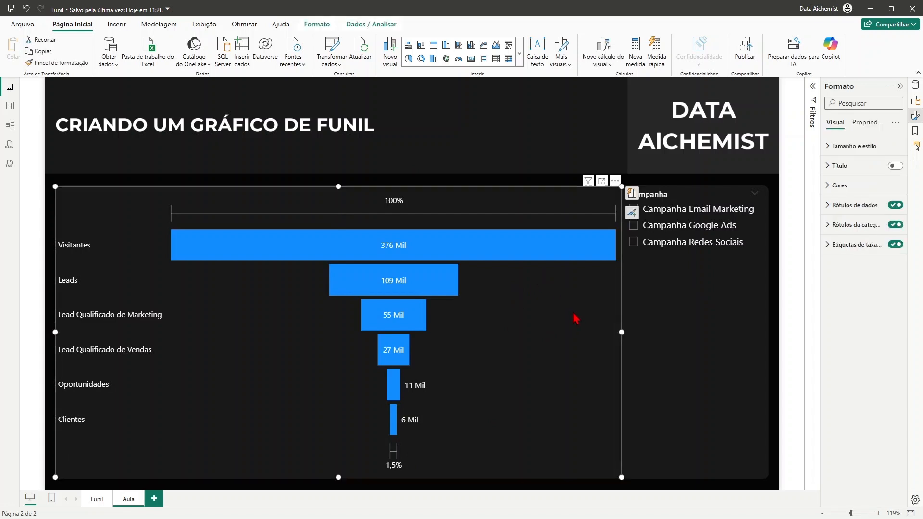
Step: Turn off the funnel chart's conversion rate labels and set its data label content to Percentual do primeiro
{"action": "left_click", "coordinate": [896, 246]}
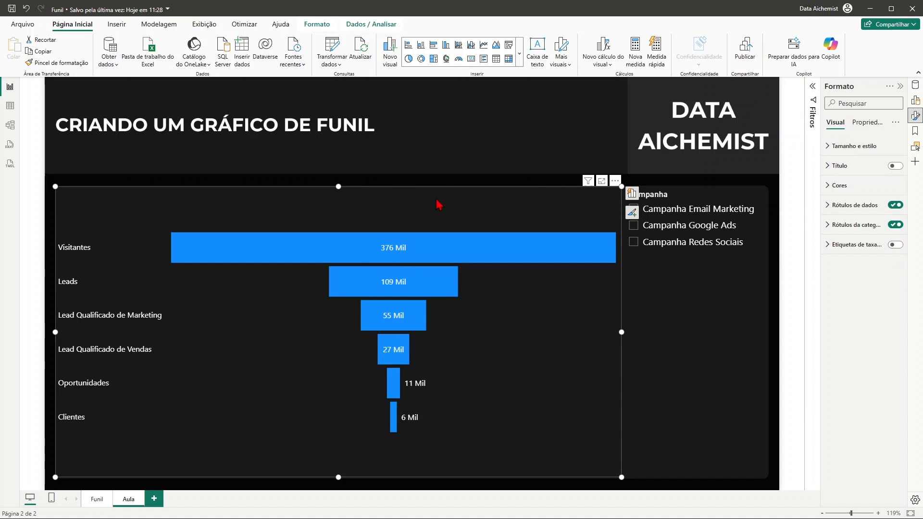
{"action": "left_click", "coordinate": [829, 206]}
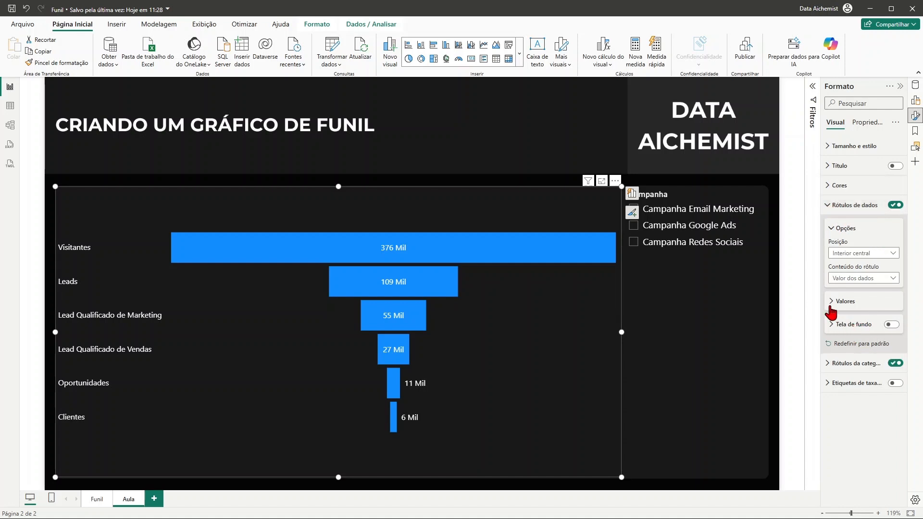
{"action": "left_click", "coordinate": [886, 280]}
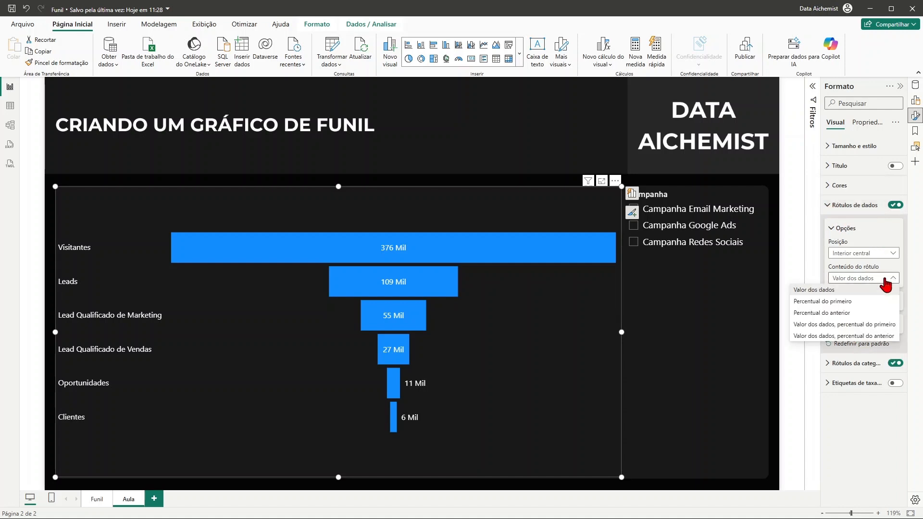
{"action": "left_click", "coordinate": [835, 303]}
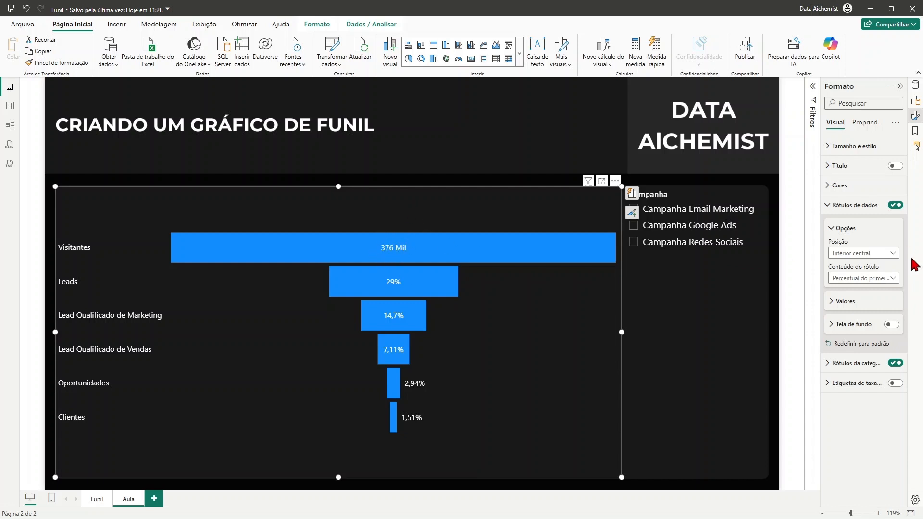
Step: Try Percentual do anterior and the combined option Valor dos dados, percentual do anterior as the funnel chart's data label content
{"action": "left_click", "coordinate": [882, 279]}
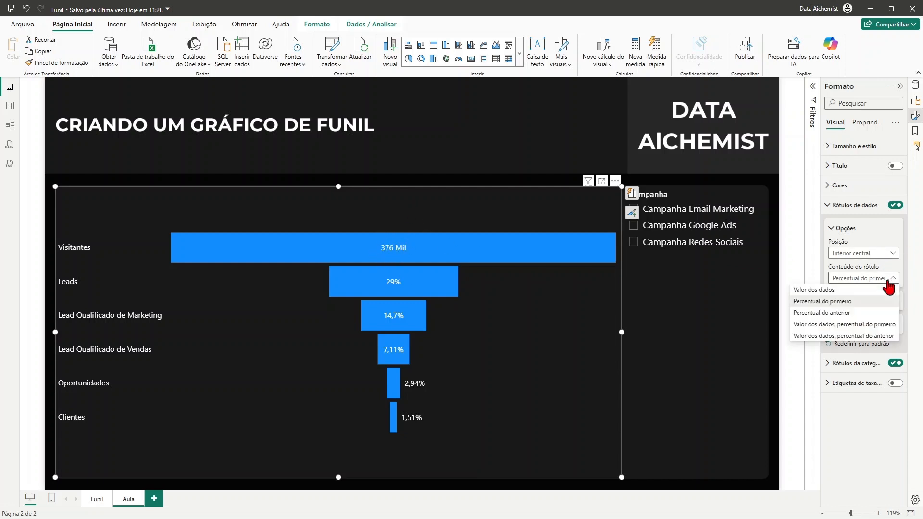
{"action": "left_click", "coordinate": [835, 320]}
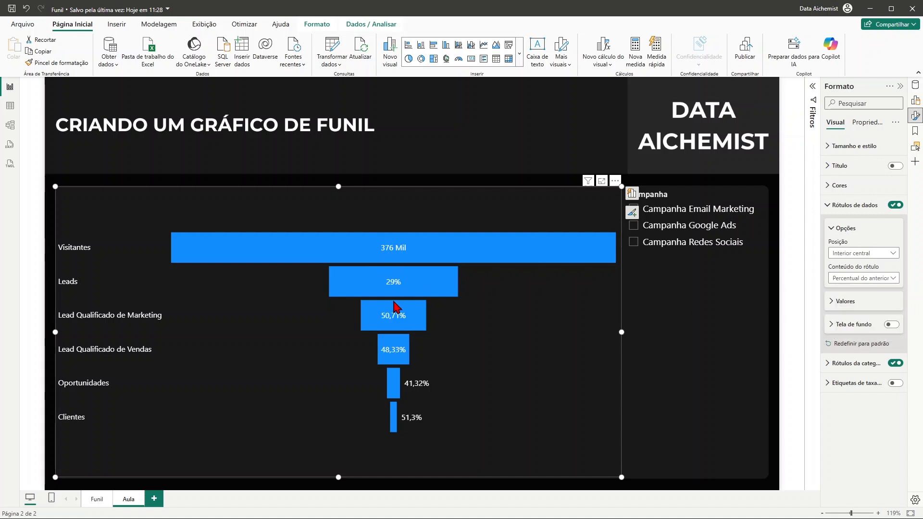
{"action": "mouse_move", "coordinate": [390, 325]}
{"action": "mouse_move", "coordinate": [402, 360]}
{"action": "left_click", "coordinate": [877, 278]}
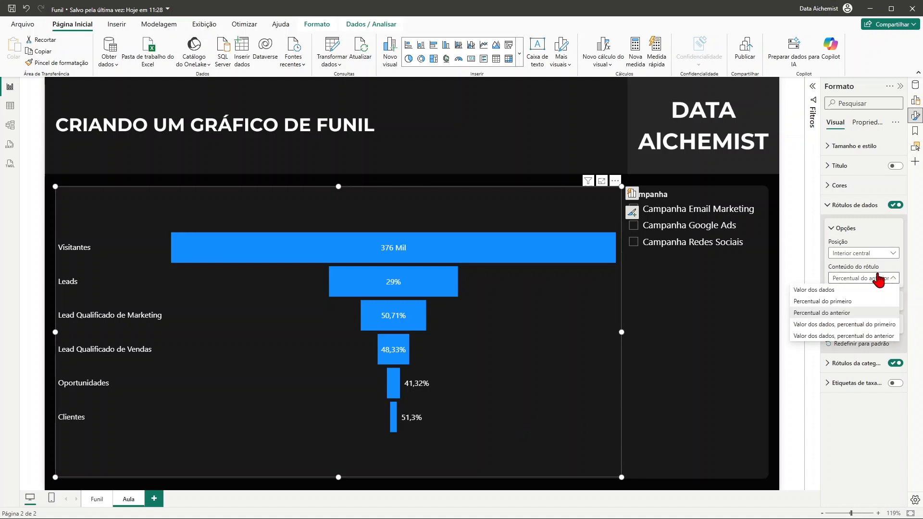
{"action": "left_click", "coordinate": [854, 336]}
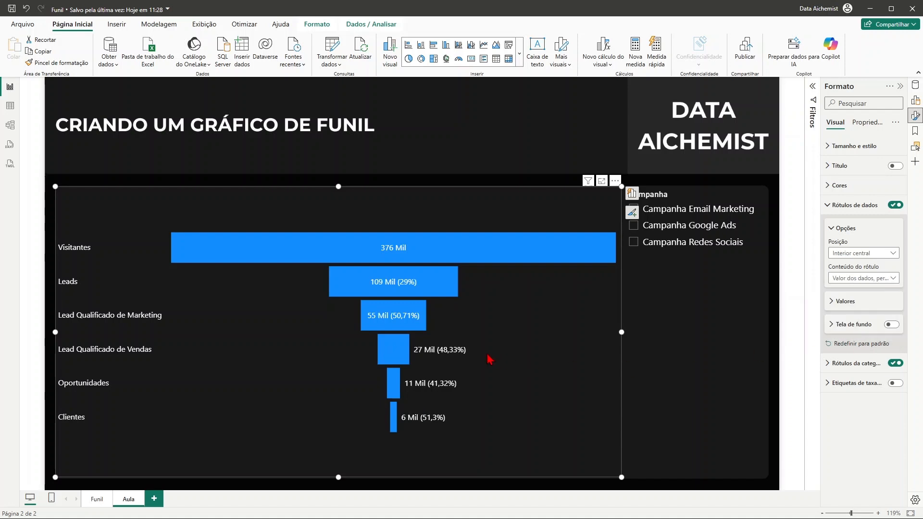
Step: Set the funnel chart's data label content to Valor dos dados, percentual do primeiro
{"action": "left_click", "coordinate": [879, 279]}
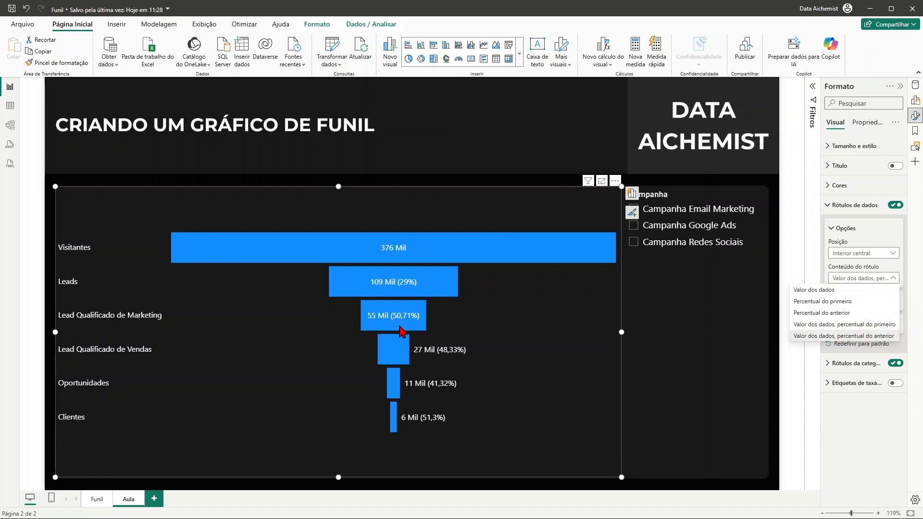
{"action": "left_click", "coordinate": [815, 325]}
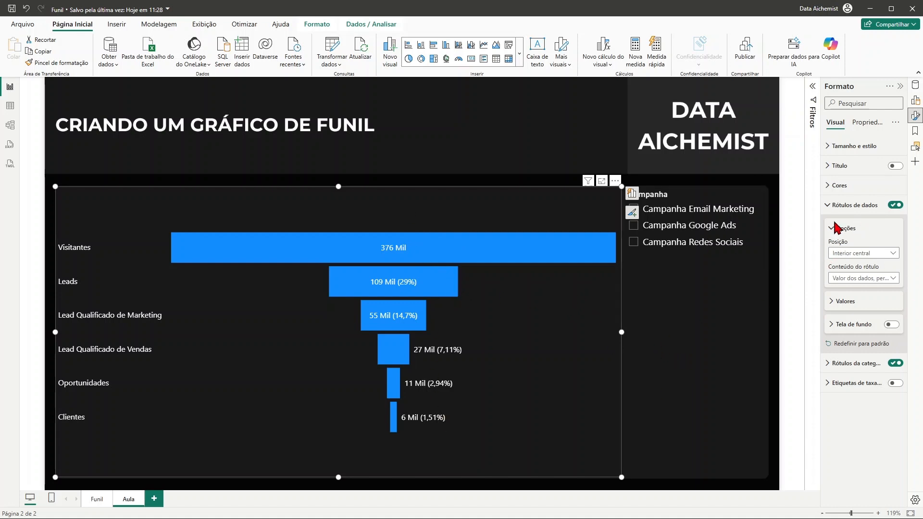
{"action": "left_click", "coordinate": [829, 206]}
Step: Set the default color of the funnel chart's bars to purple and deselect the chart
{"action": "left_click", "coordinate": [831, 187]}
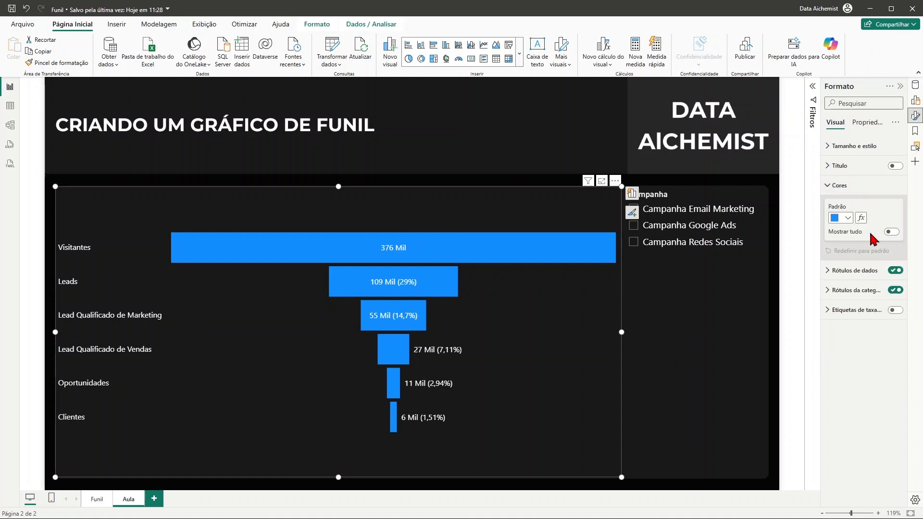
{"action": "left_click", "coordinate": [848, 217]}
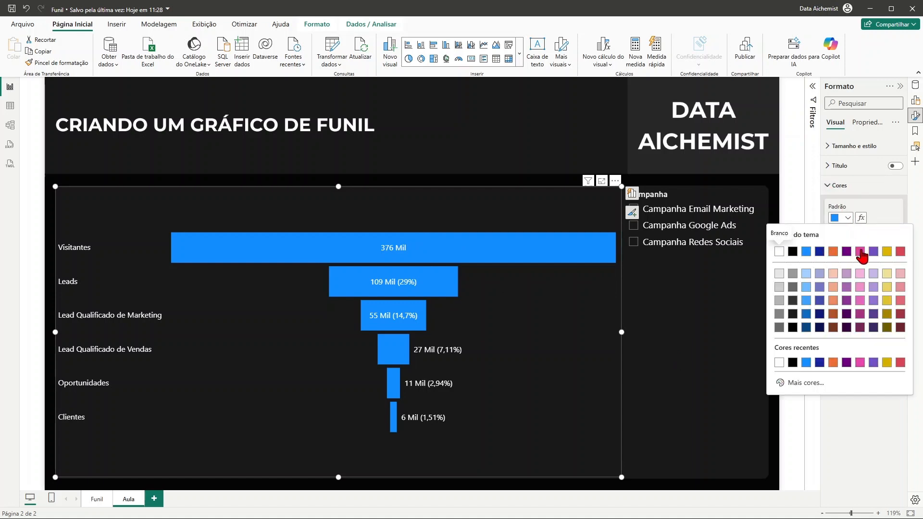
{"action": "left_click", "coordinate": [873, 363]}
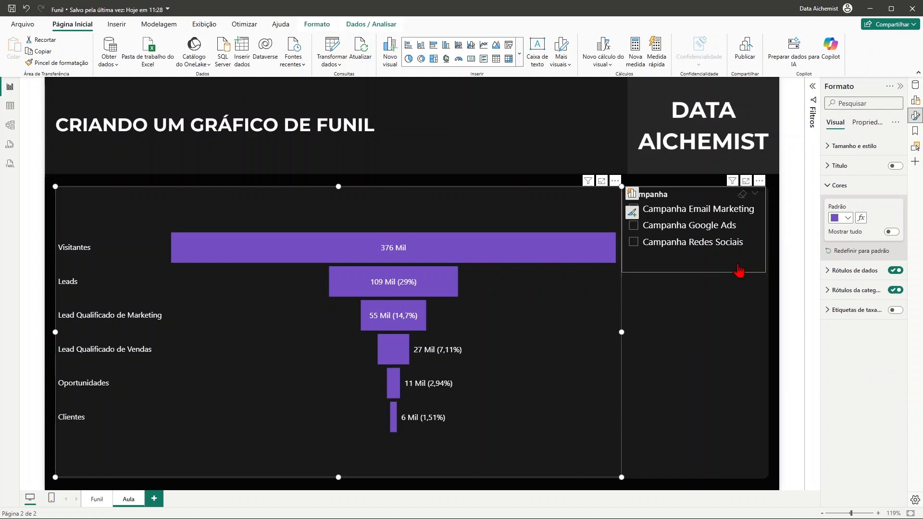
{"action": "left_click", "coordinate": [830, 189]}
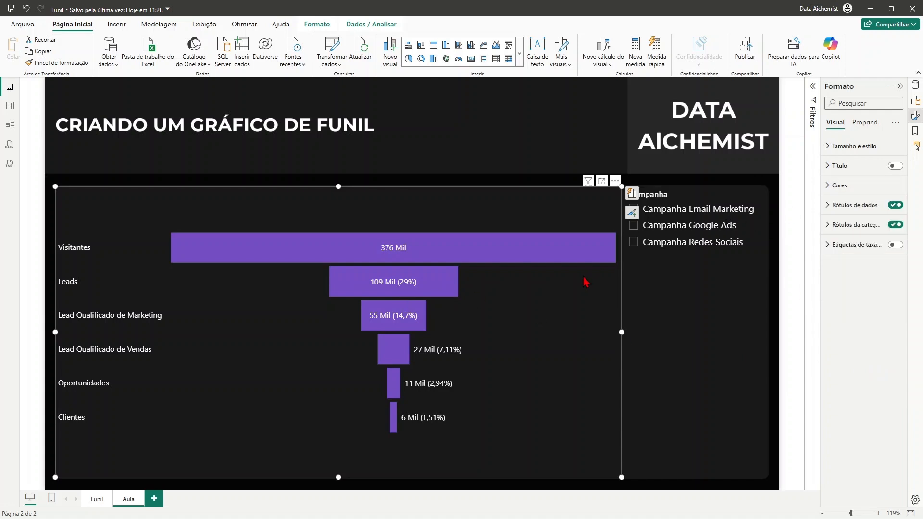
{"action": "left_click", "coordinate": [667, 308]}
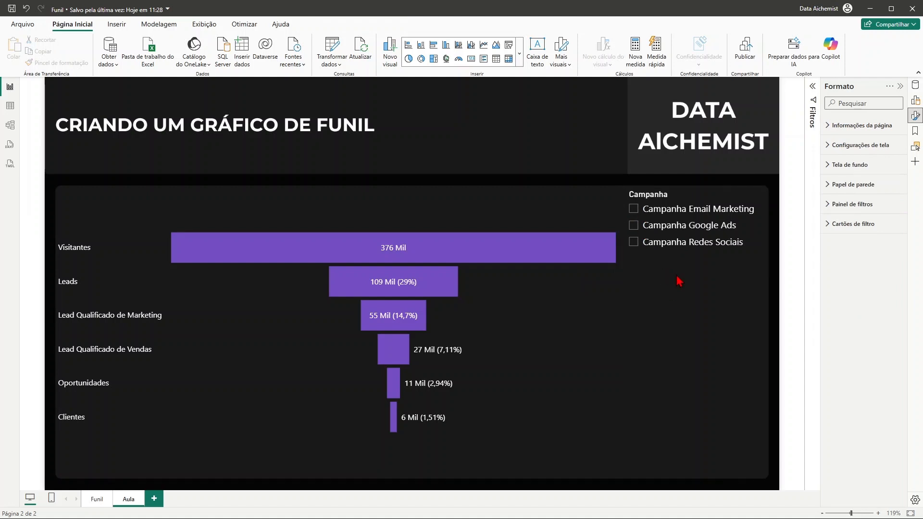